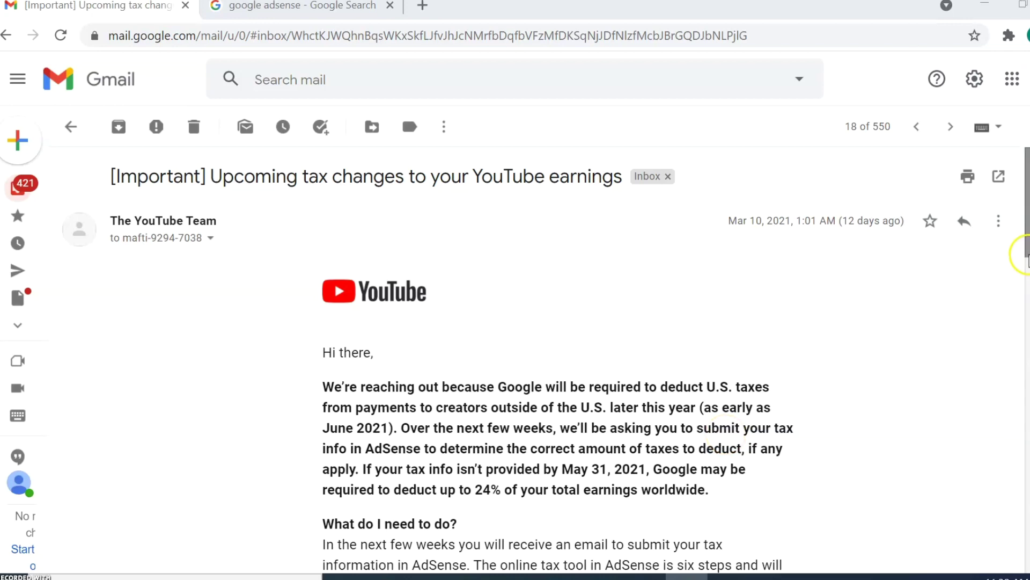
# - Return to the google adsense search results and open the Google AdSense sign-in result
pyautogui.scroll(-2, 536, 348)
pyautogui.scroll(-1, 536, 349)
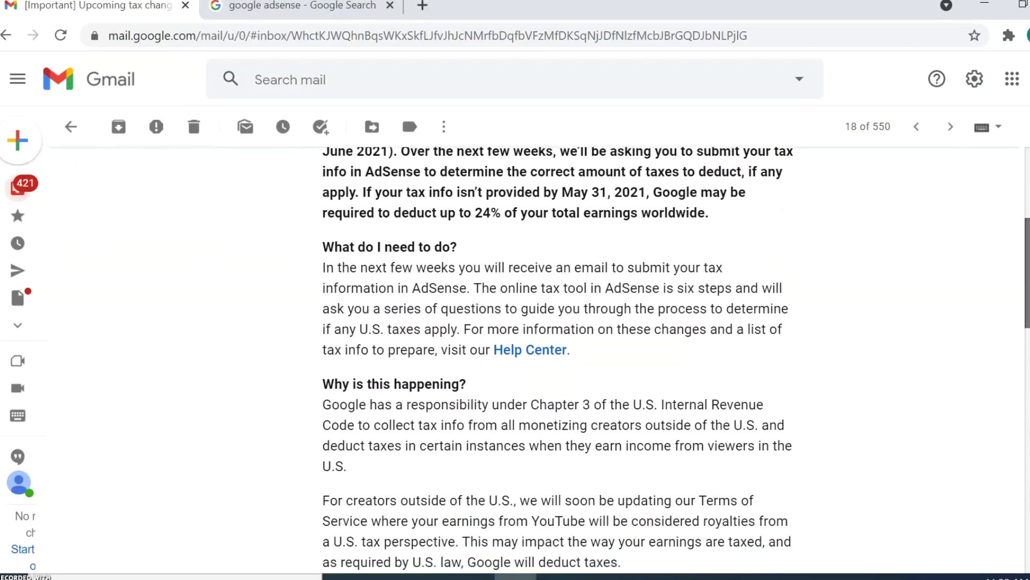
pyautogui.scroll(-2, 537, 349)
pyautogui.scroll(-2, 537, 349)
pyautogui.scroll(-1, 536, 349)
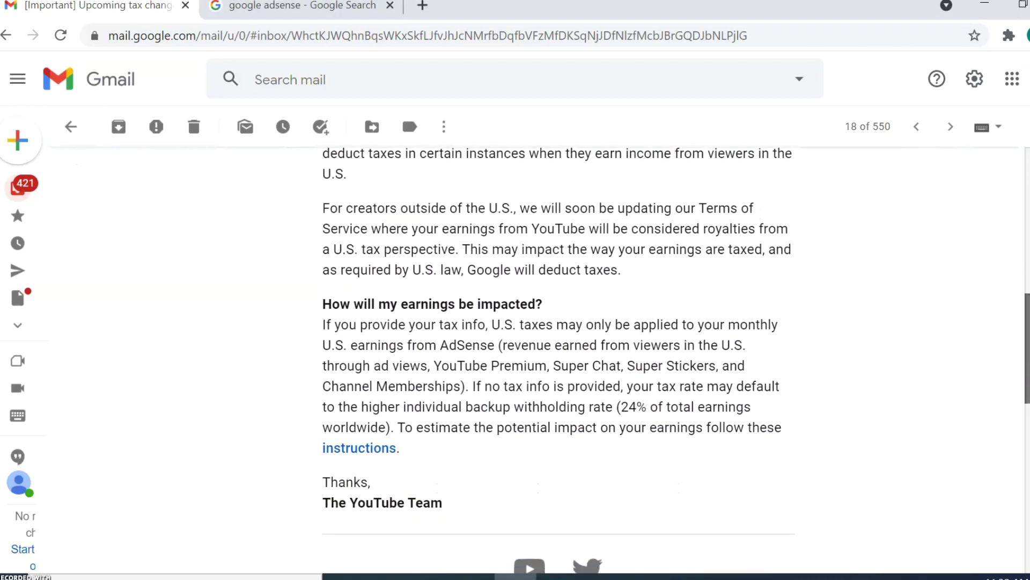
pyautogui.scroll(-2, 537, 348)
pyautogui.scroll(-2, 537, 349)
pyautogui.scroll(-1, 536, 349)
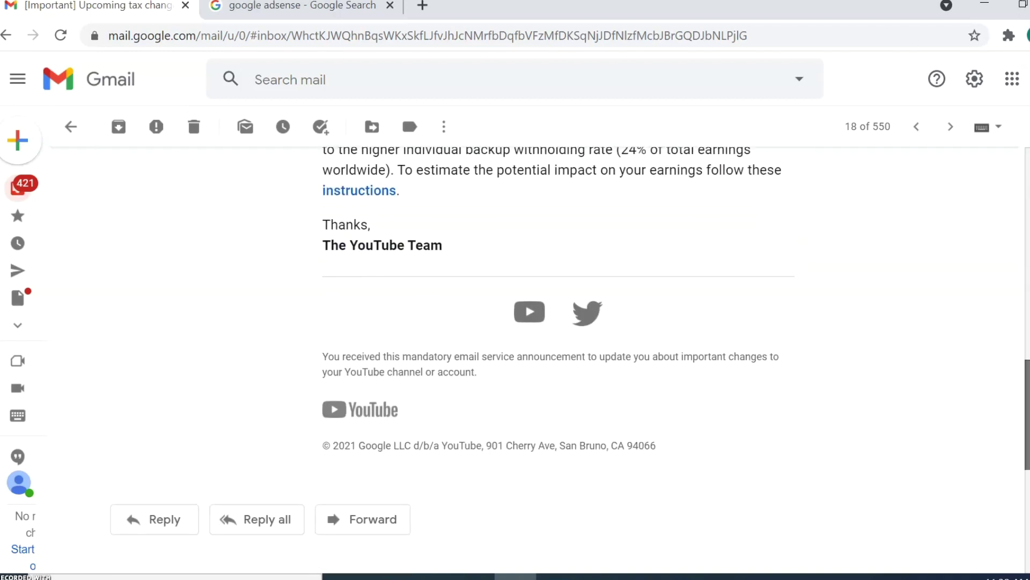
pyautogui.scroll(8, 537, 349)
pyautogui.scroll(2, 536, 349)
pyautogui.scroll(4, 537, 349)
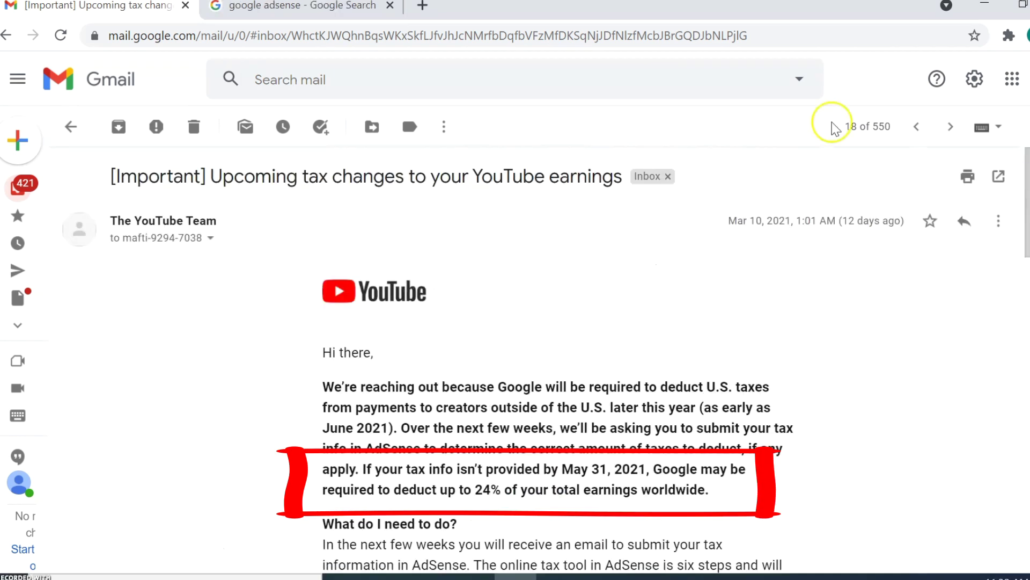
pyautogui.click(290, 7)
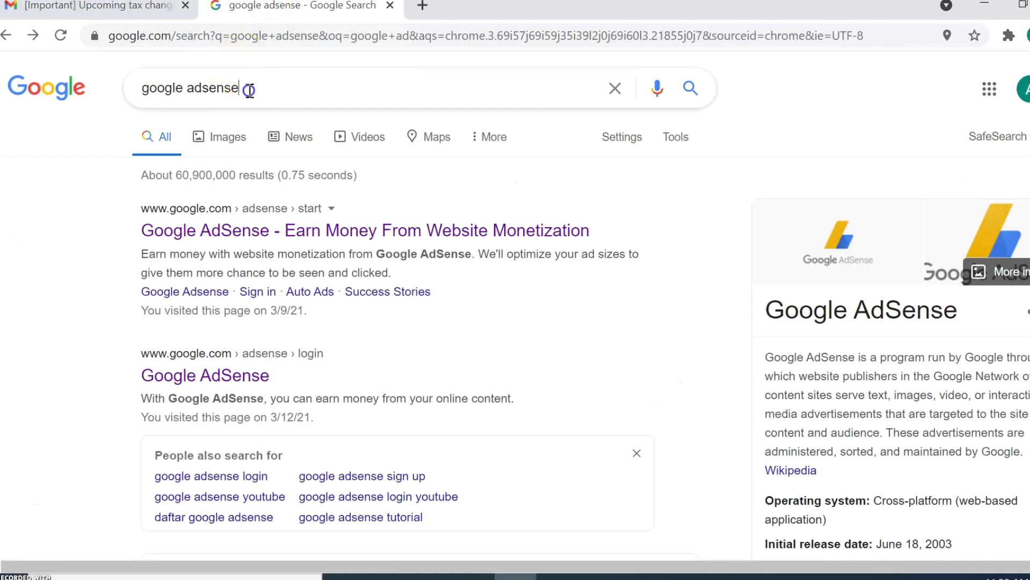
pyautogui.moveTo(248, 88); pyautogui.dragTo(116, 98)
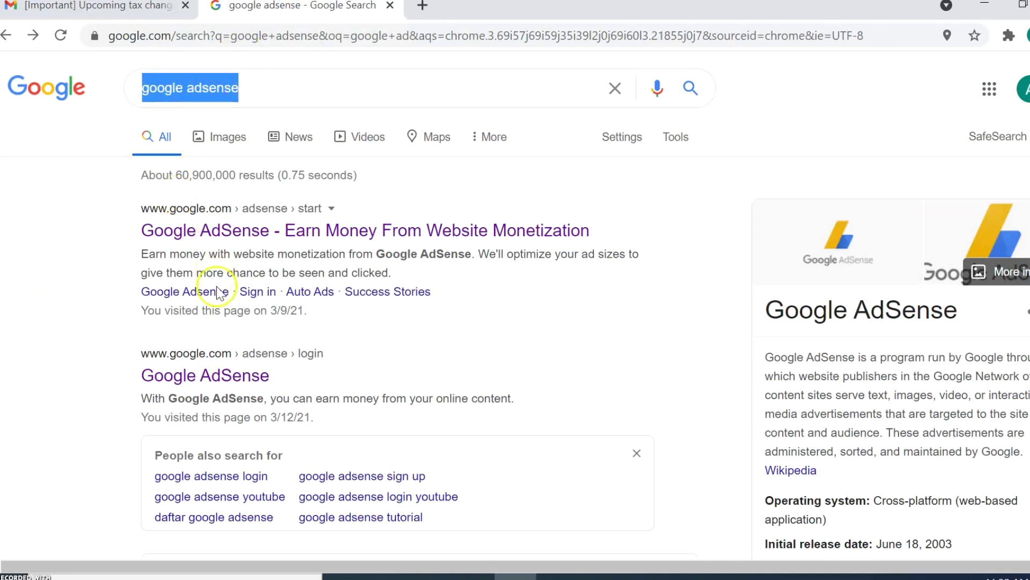
pyautogui.click(224, 378)
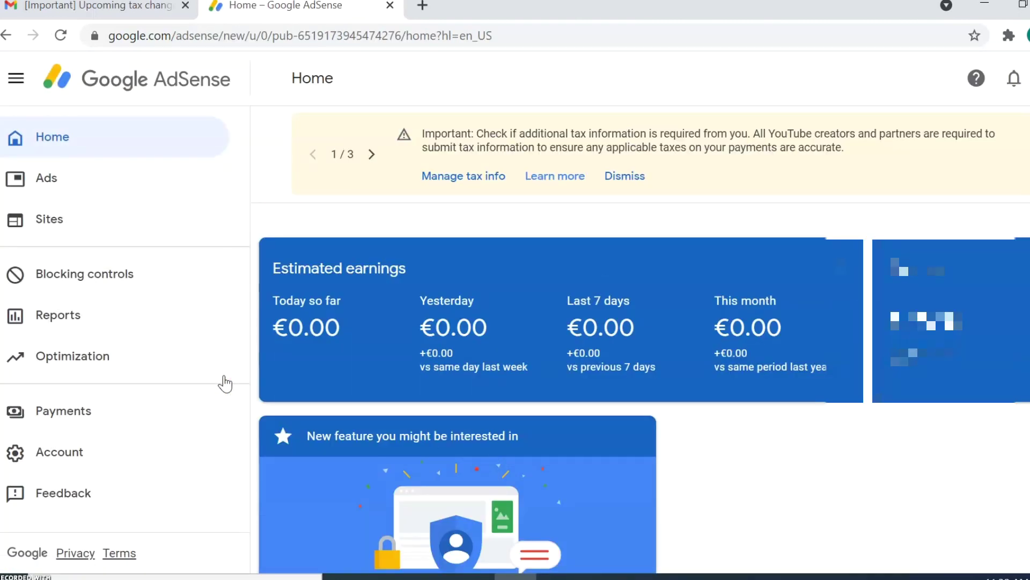
# - Open Manage tax info from Payments and re-verify the account with the password
pyautogui.click(61, 414)
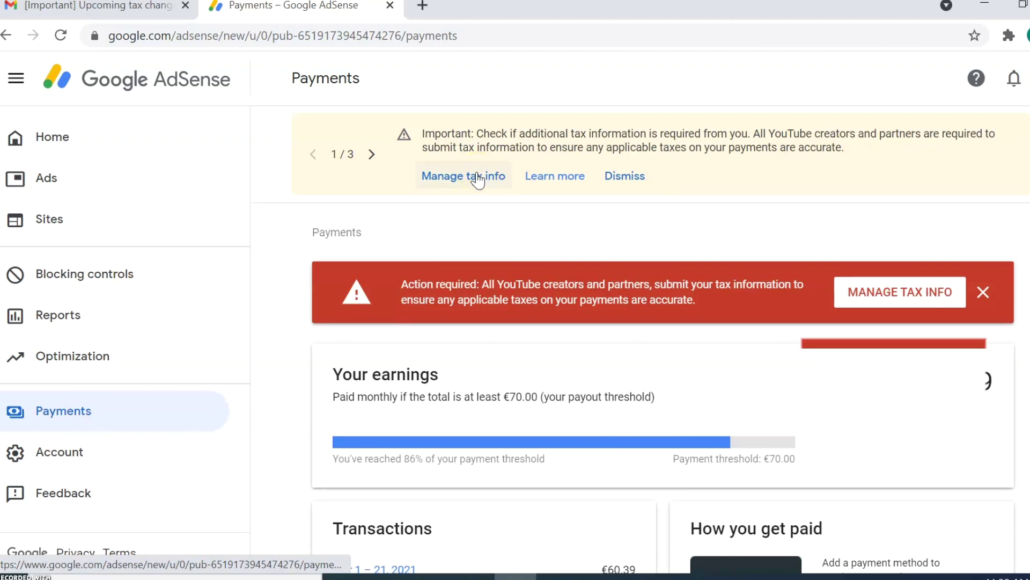
pyautogui.click(477, 177)
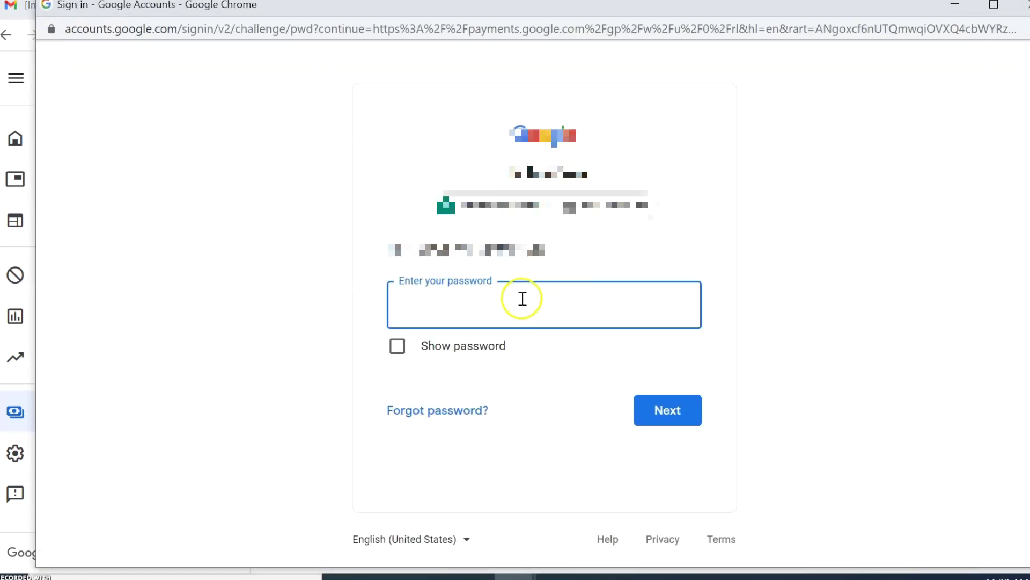
pyautogui.write('ab')
pyautogui.press('Return')
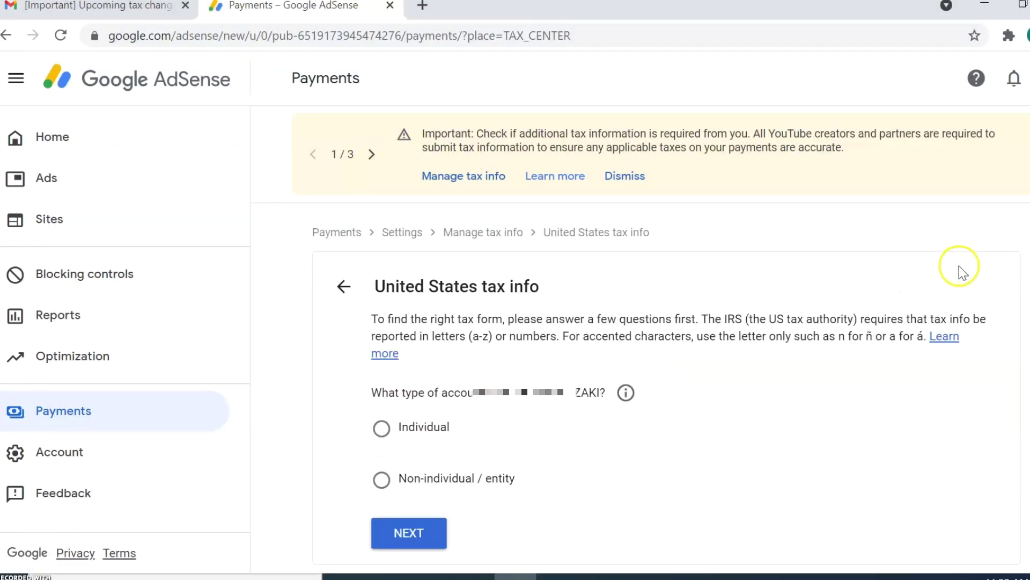
# - Answer Individual and not a US citizen, then choose and start the W-8BEN form
pyautogui.click(382, 428)
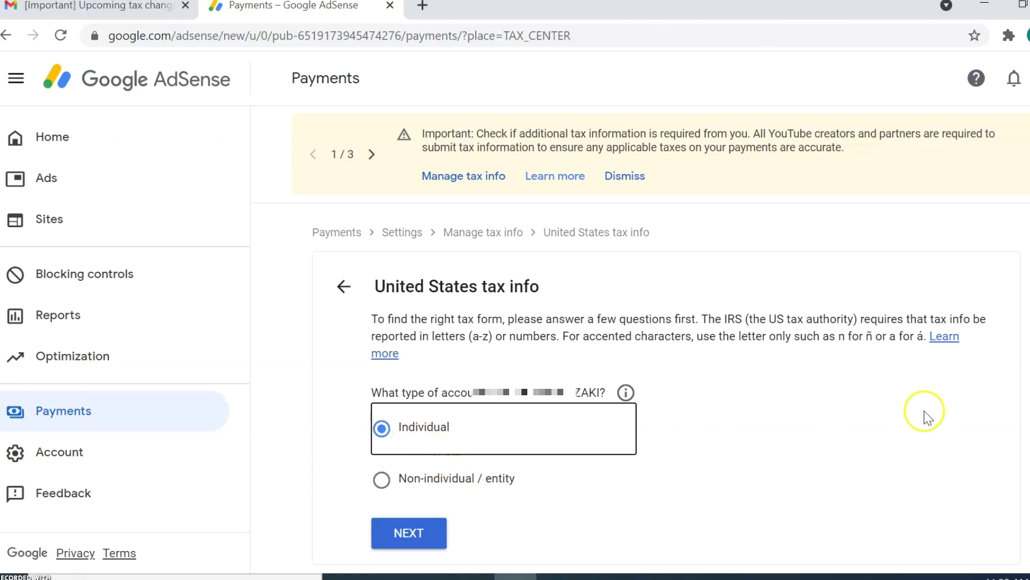
pyautogui.click(421, 535)
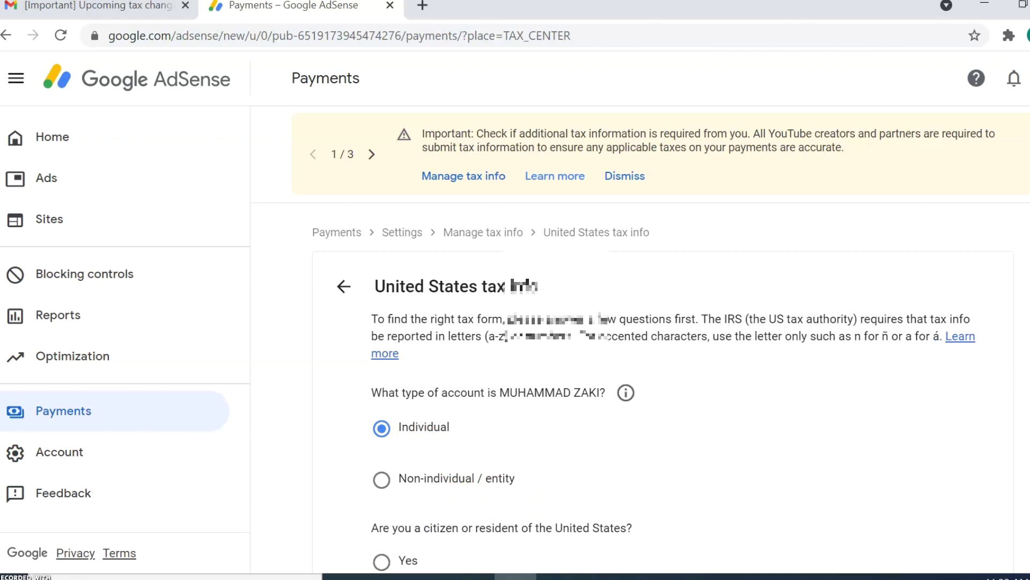
pyautogui.scroll(-2, 642, 343)
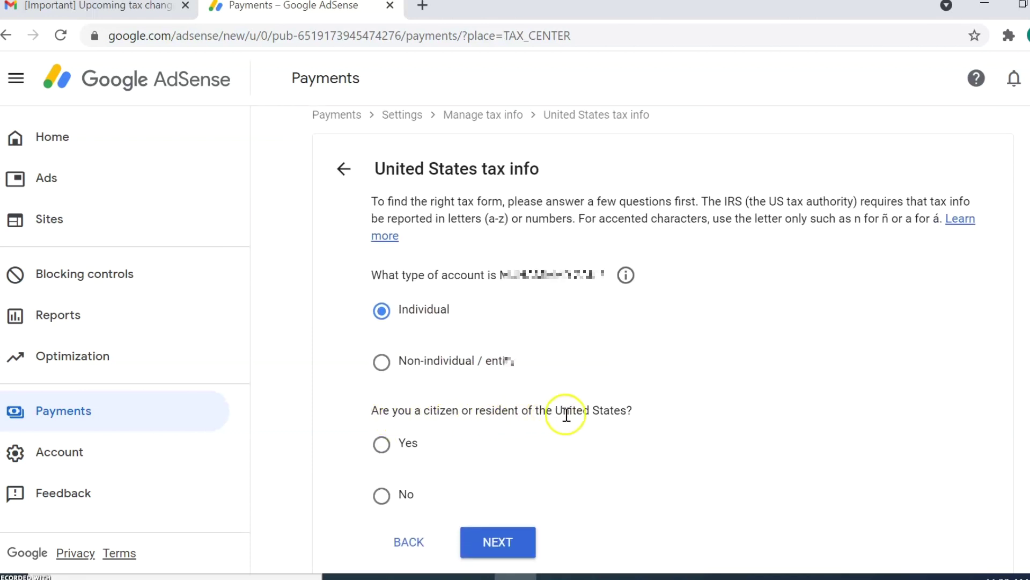
pyautogui.click(382, 496)
pyautogui.click(512, 549)
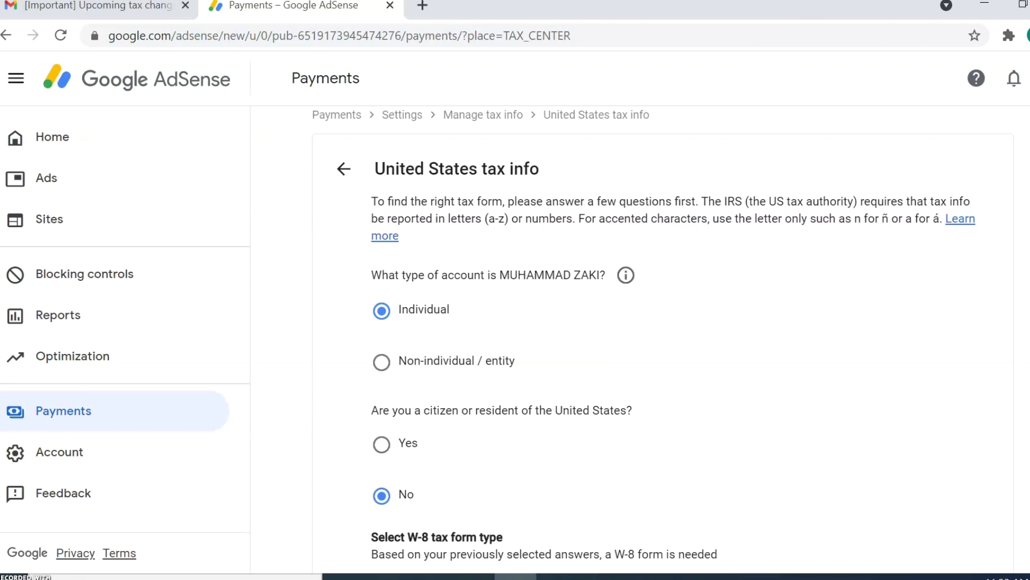
pyautogui.scroll(-3, 490, 418)
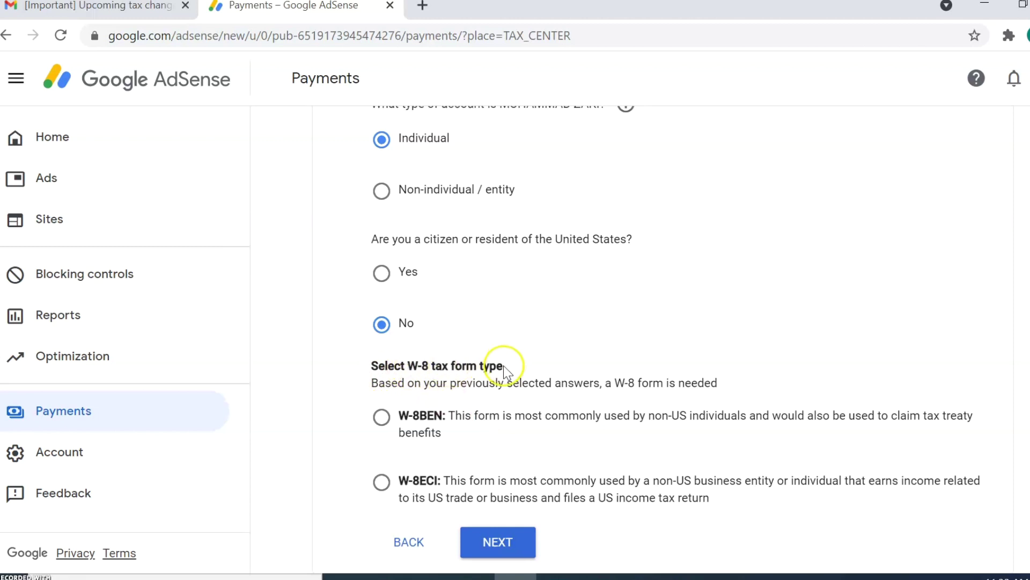
pyautogui.click(382, 418)
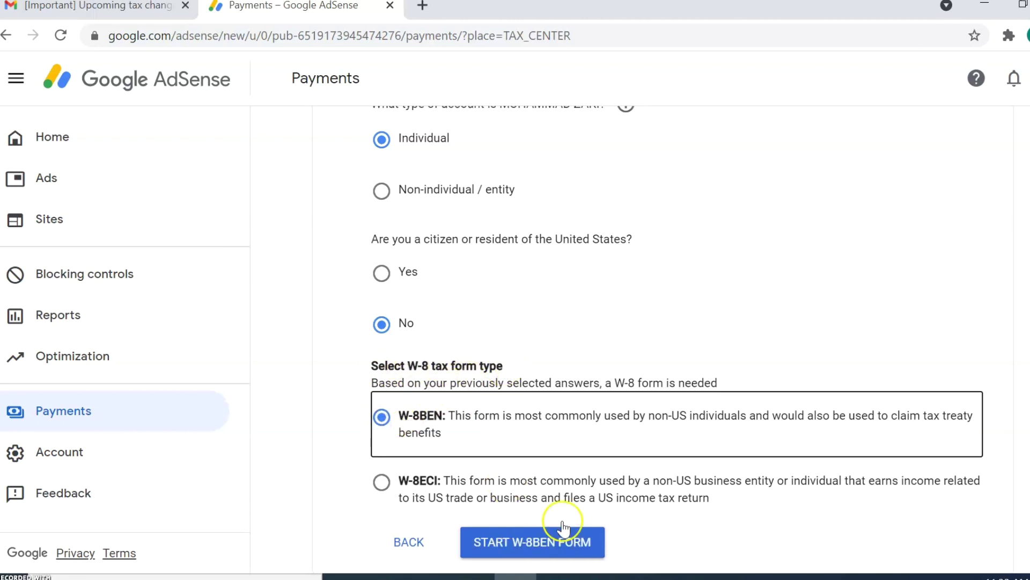
pyautogui.click(558, 538)
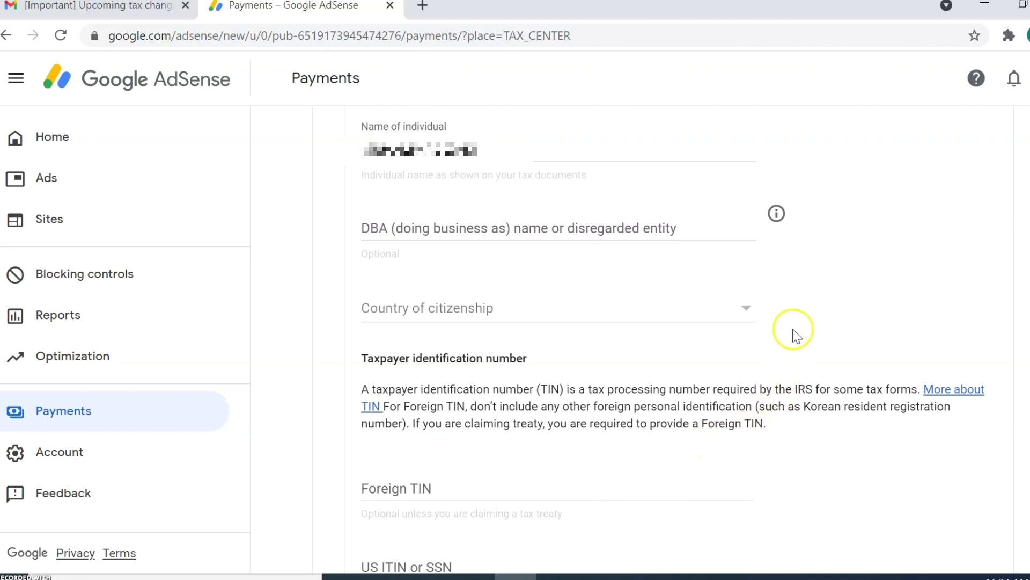
# - Choose France from the Country of citizenship list on the W-8BEN form
pyautogui.click(747, 310)
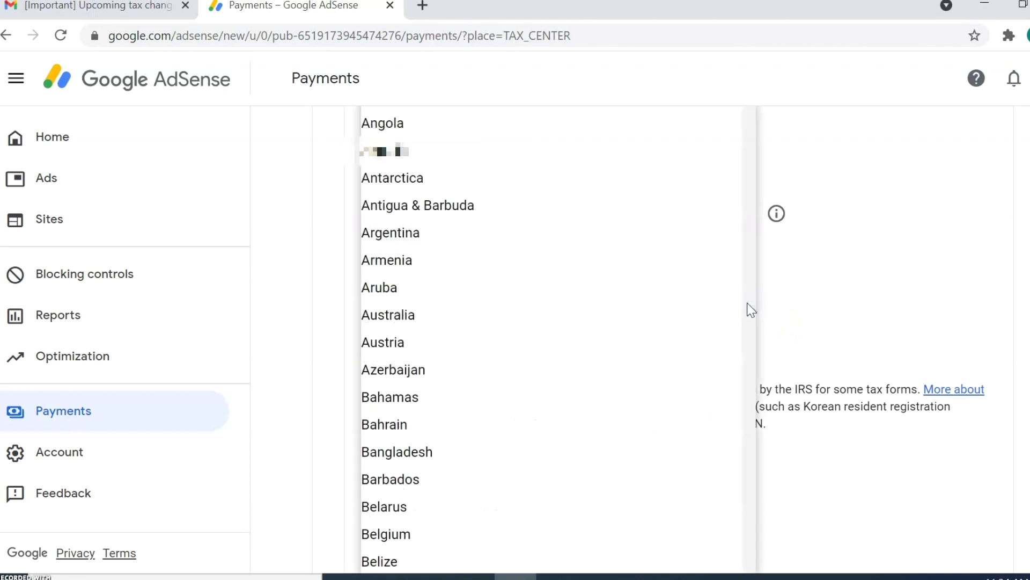
pyautogui.click(748, 303)
pyautogui.moveTo(747, 303); pyautogui.dragTo(755, 232)
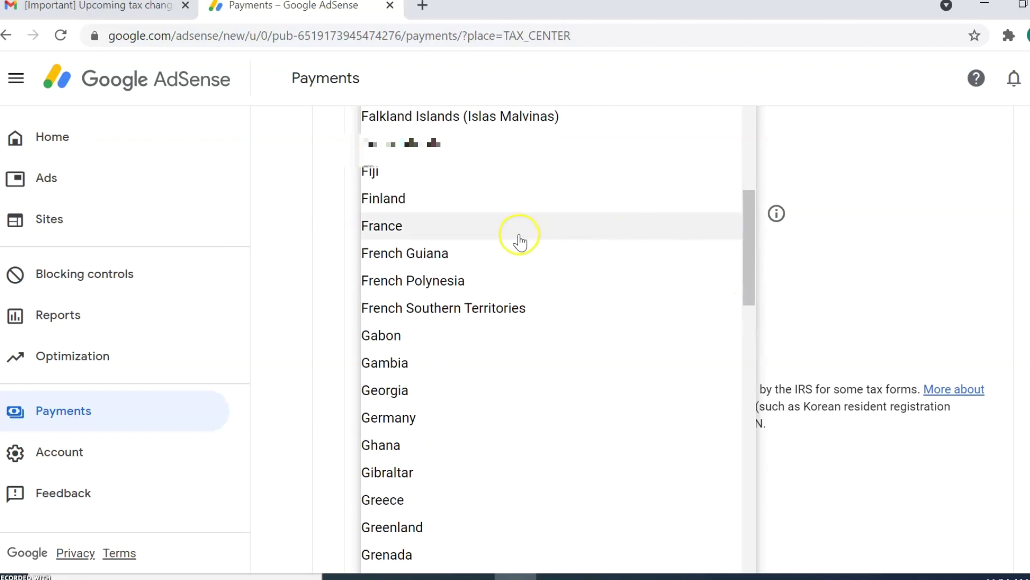
pyautogui.click(462, 230)
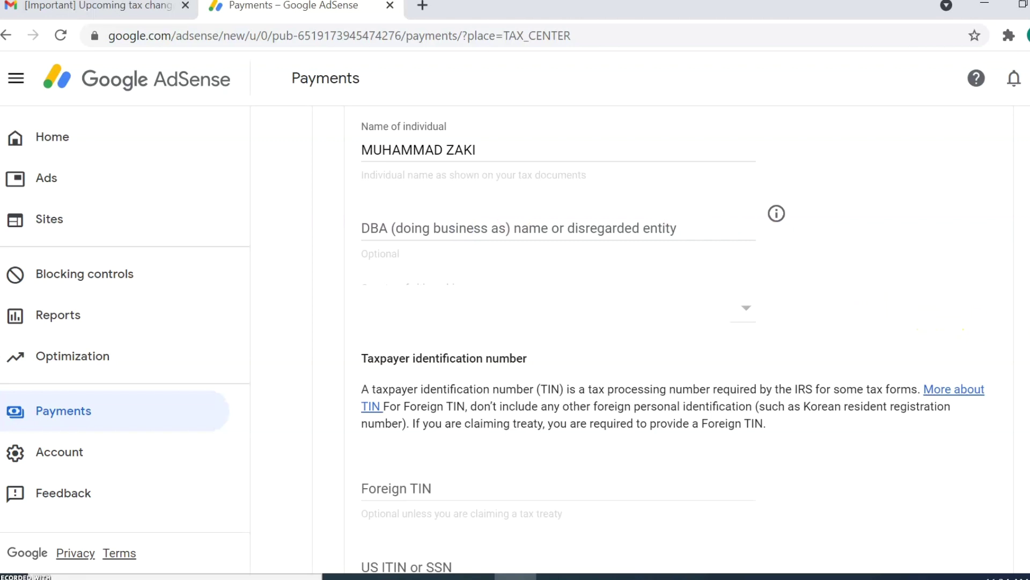
pyautogui.scroll(-3, 659, 337)
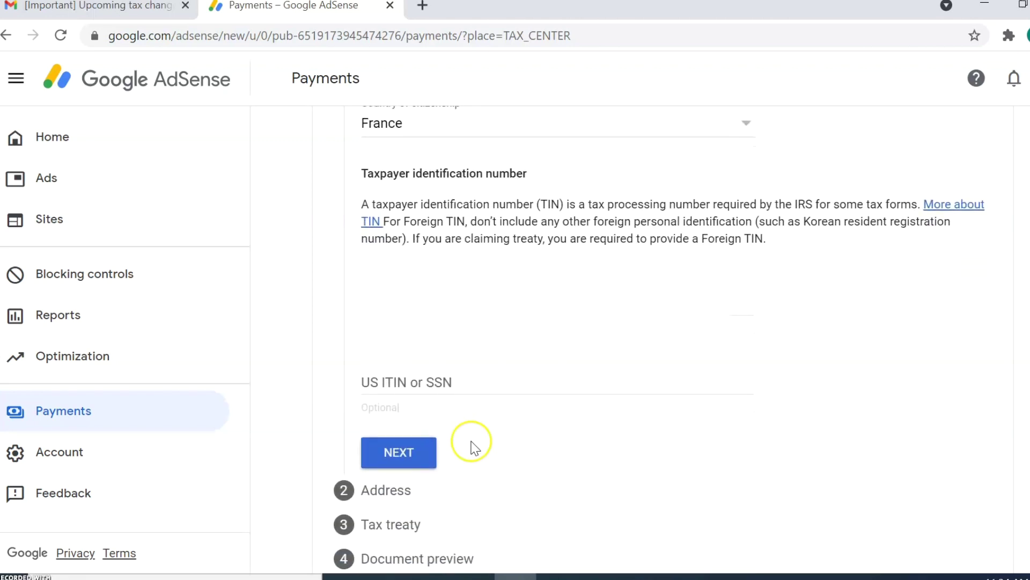
pyautogui.click(389, 459)
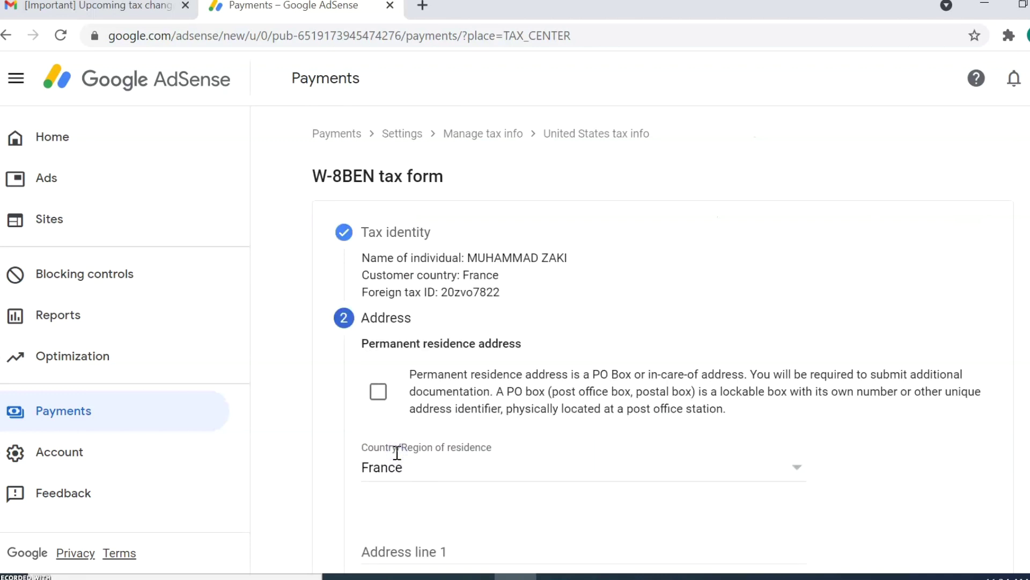
pyautogui.click(378, 391)
pyautogui.scroll(-5, 643, 333)
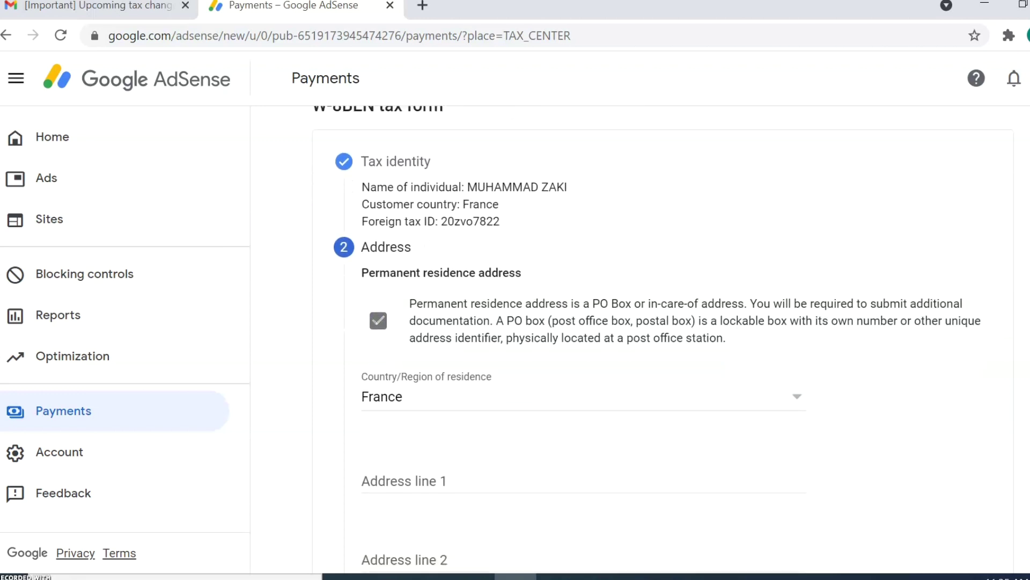
pyautogui.scroll(-2, 644, 332)
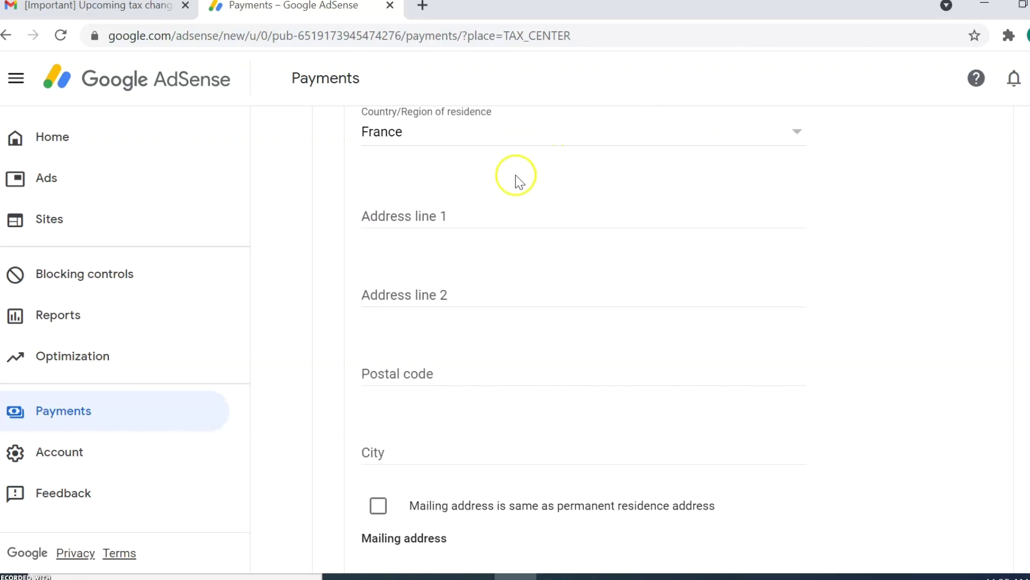
pyautogui.click(453, 211)
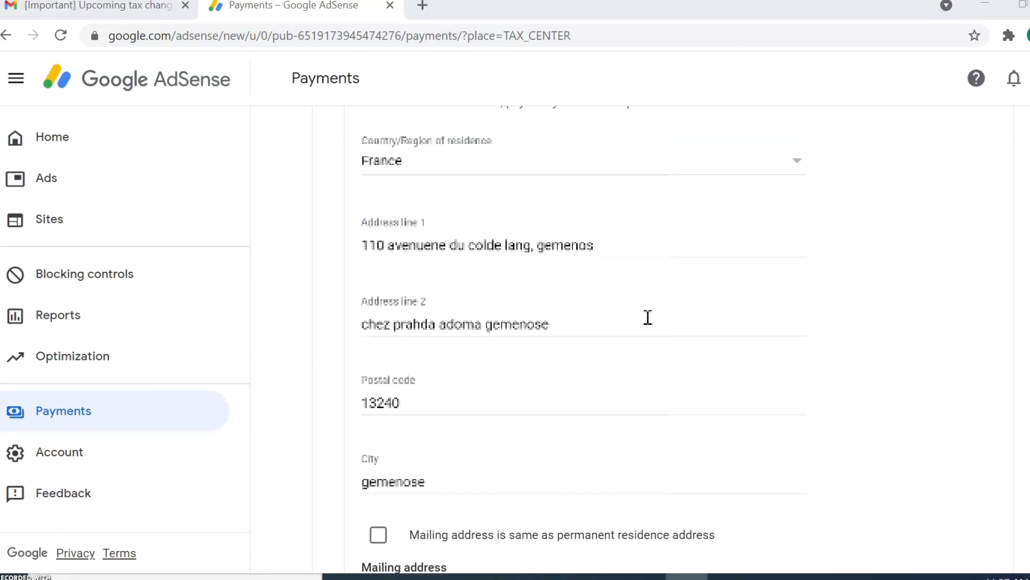
pyautogui.click(378, 535)
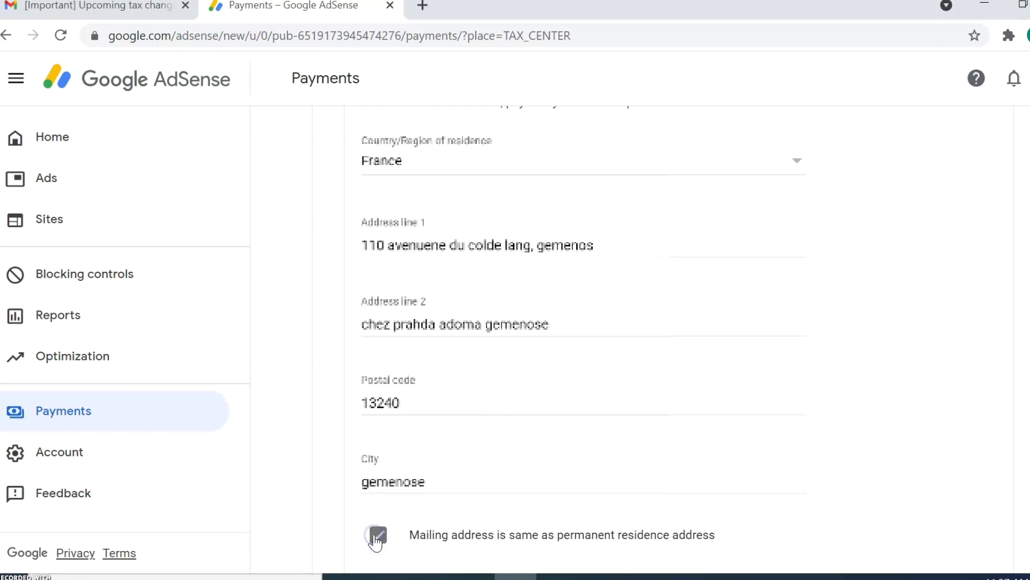
pyautogui.click(1002, 331)
pyautogui.scroll(-3, 584, 344)
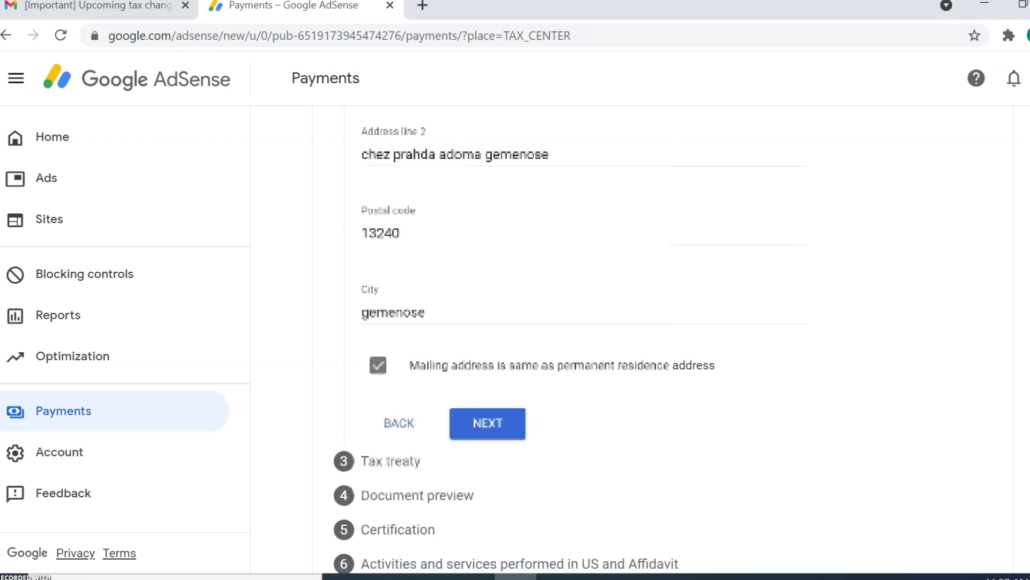
pyautogui.click(510, 426)
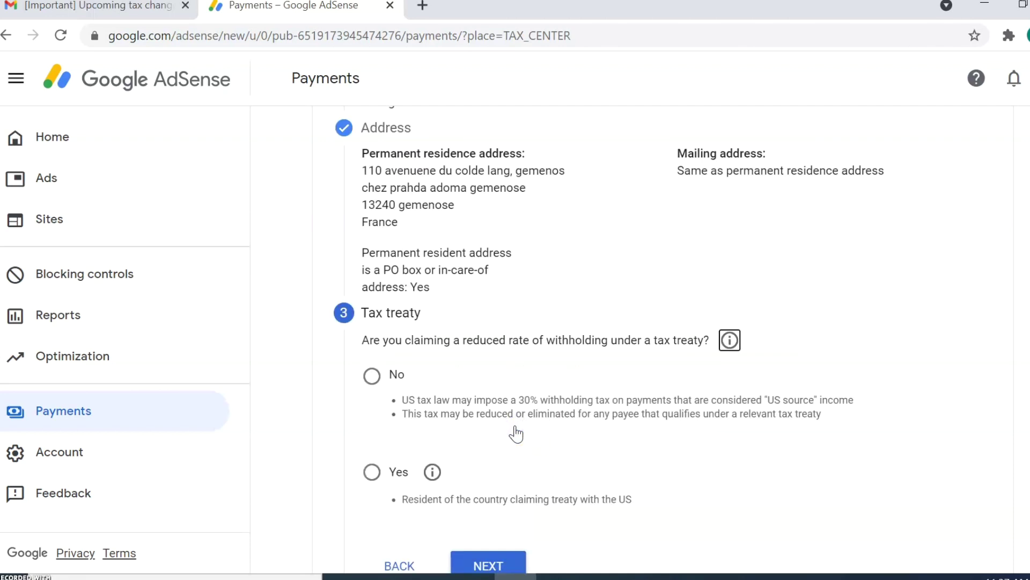
# - Claim a reduced withholding rate under a tax treaty and select the treaty country
pyautogui.scroll(-1, 516, 434)
pyautogui.click(372, 390)
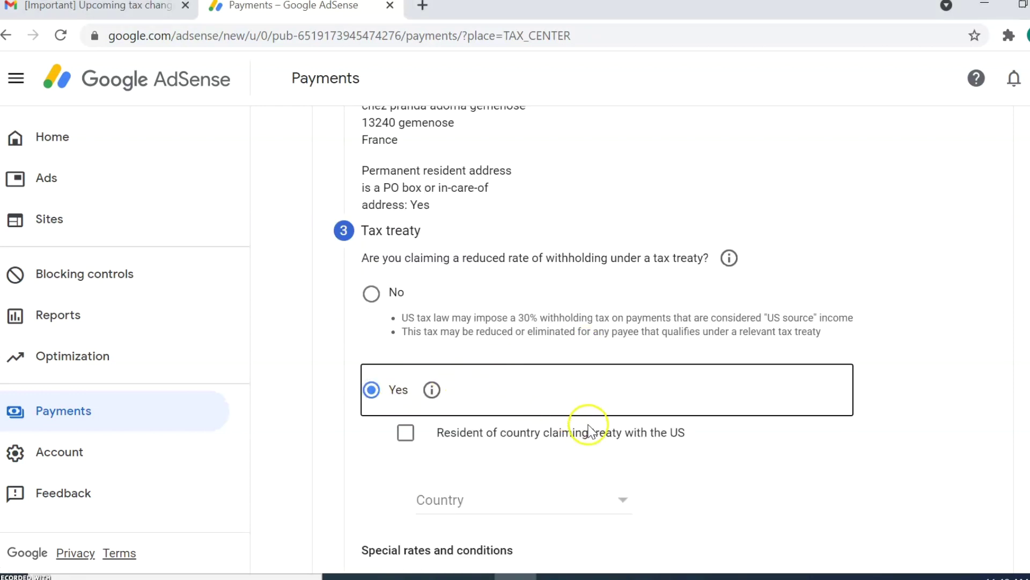
pyautogui.click(622, 507)
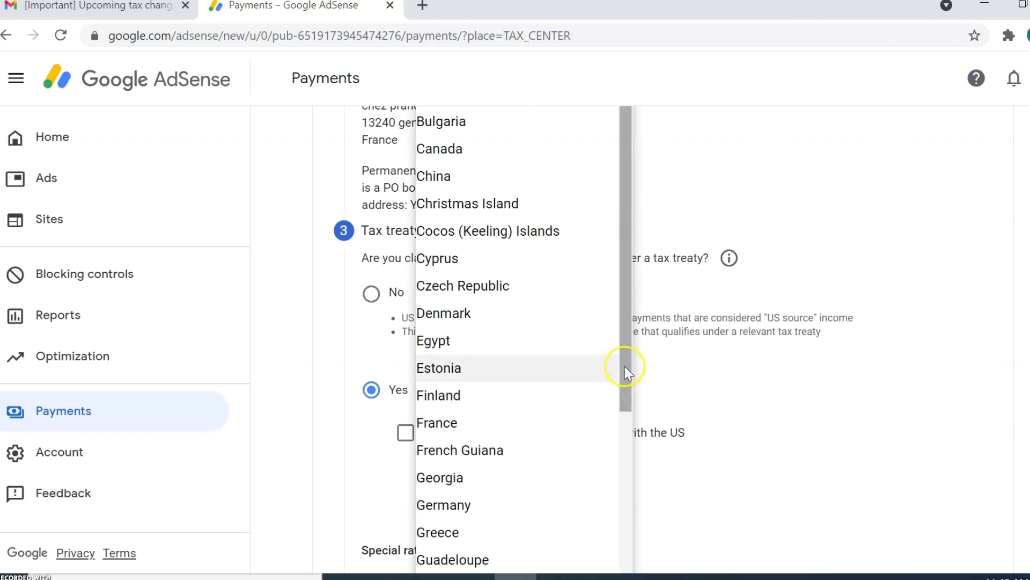
pyautogui.moveTo(624, 366)
pyautogui.mouseDown()
pyautogui.moveTo(712, 574)
pyautogui.moveTo(613, 209)
pyautogui.mouseUp()
pyautogui.moveTo(642, 314); pyautogui.dragTo(689, 172)
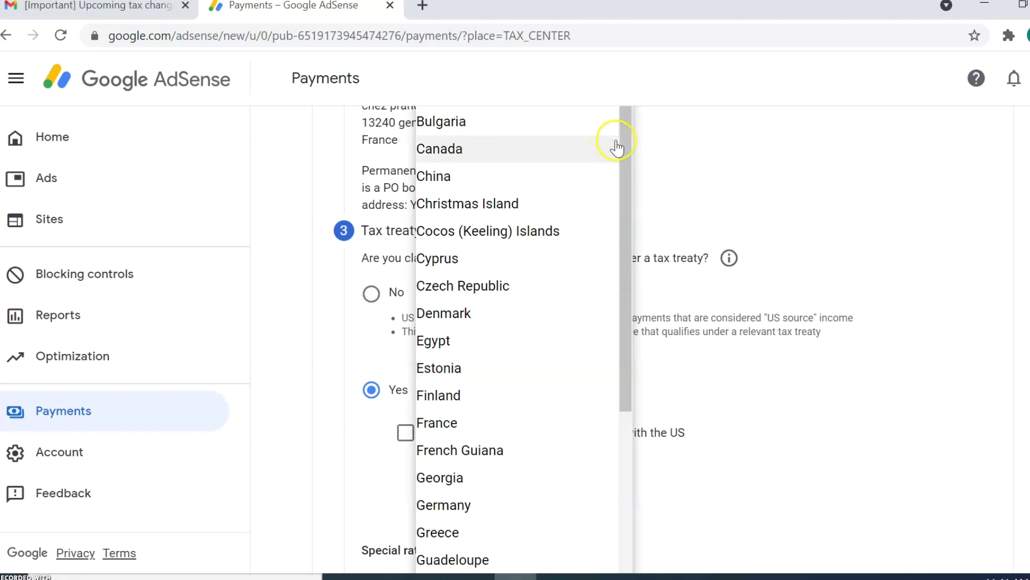
pyautogui.moveTo(627, 142); pyautogui.dragTo(628, 121)
pyautogui.scroll(-5, 649, 338)
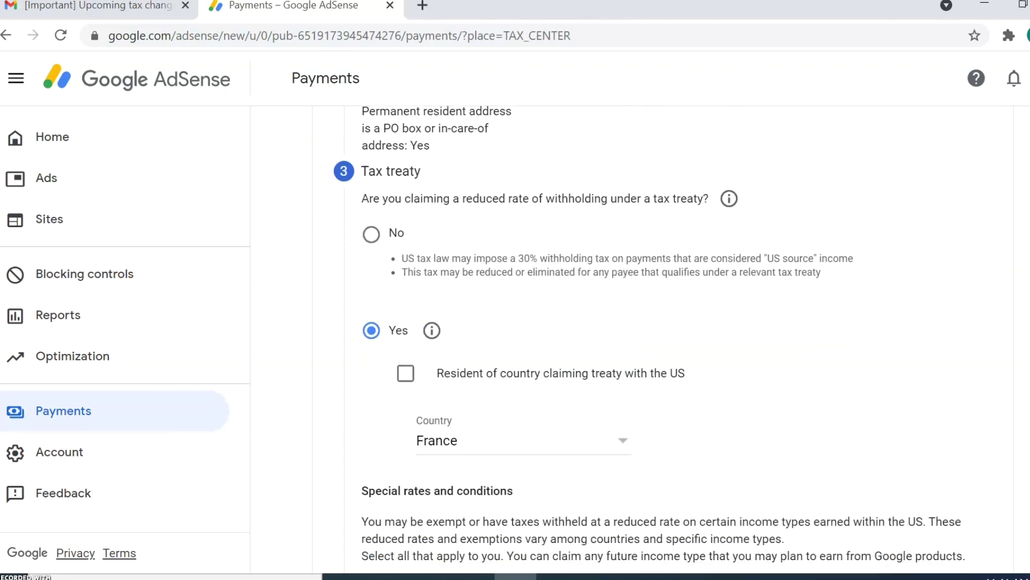
pyautogui.scroll(-2, 649, 338)
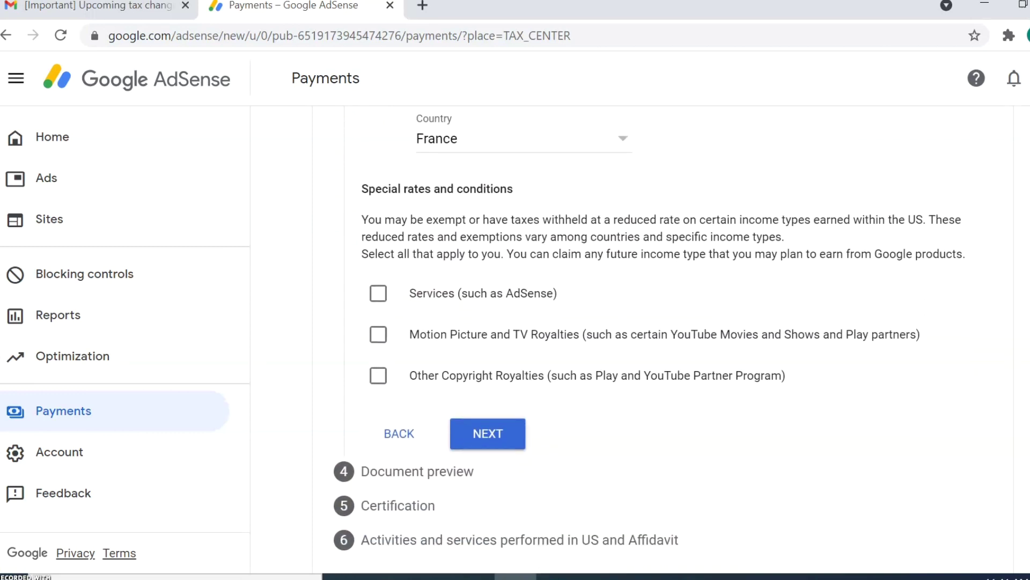
pyautogui.click(511, 434)
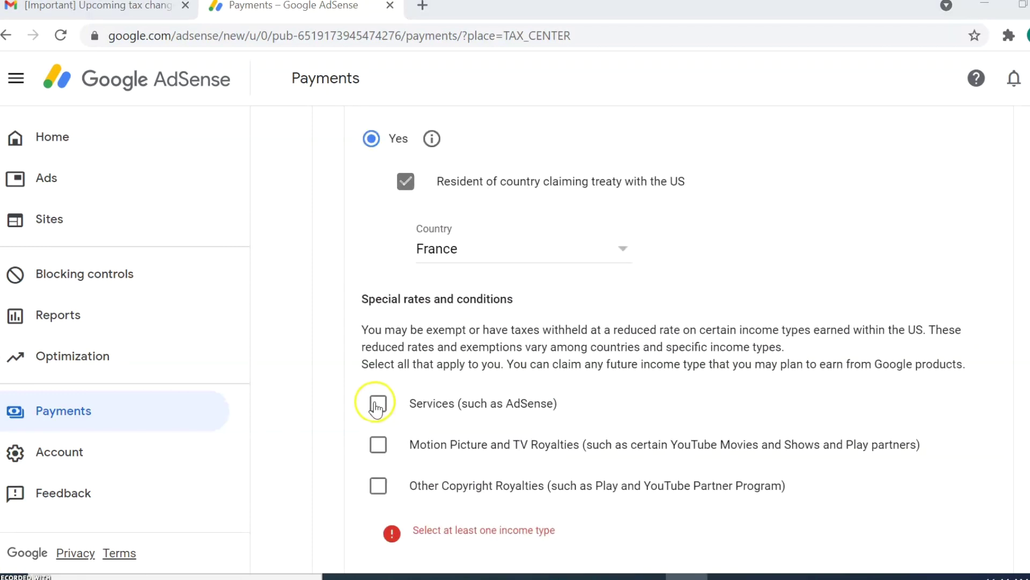
# - Claim Services income under Article 7 paragraph 1 at 0% and confirm the reason
pyautogui.click(377, 404)
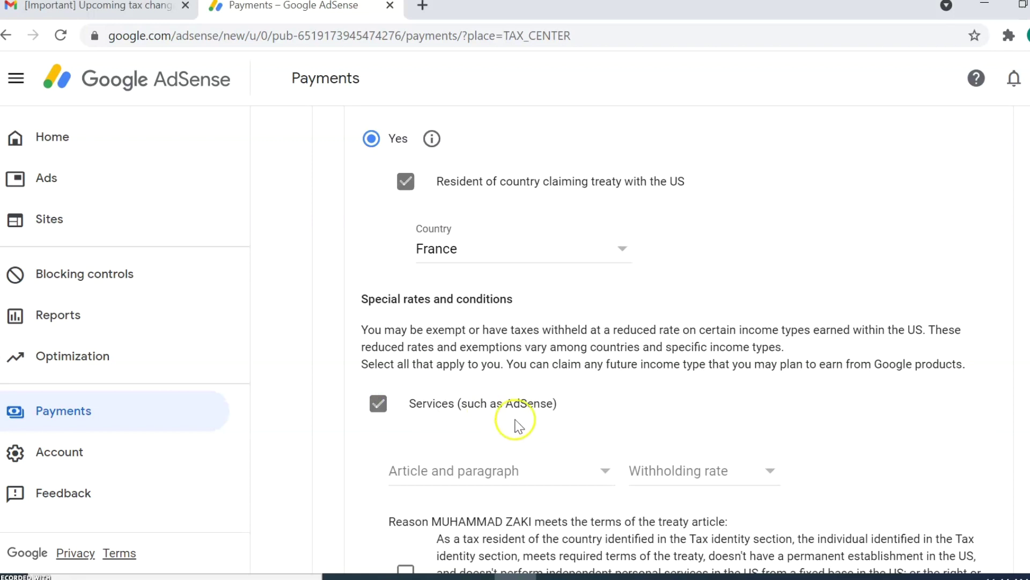
pyautogui.click(602, 472)
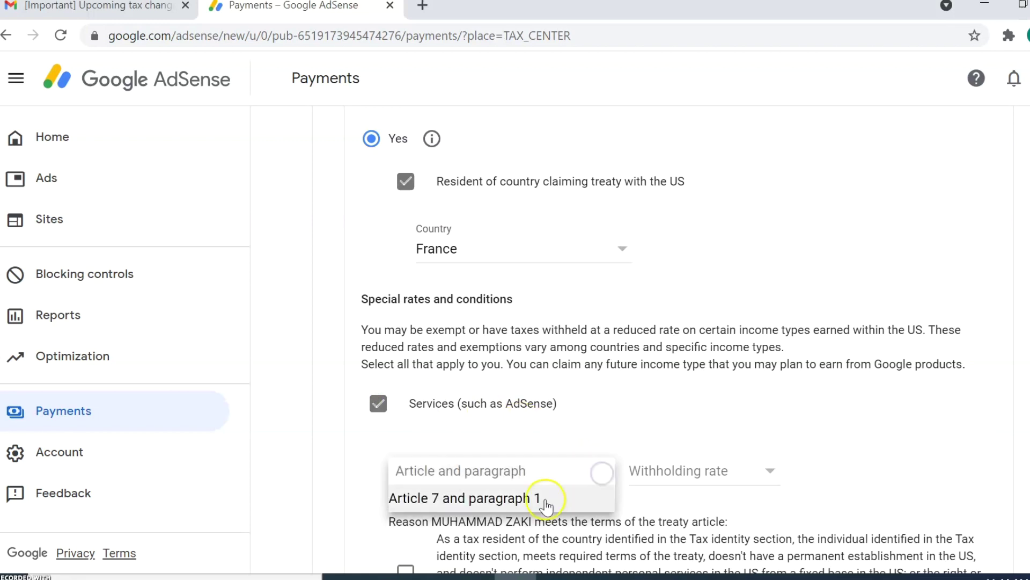
pyautogui.click(545, 503)
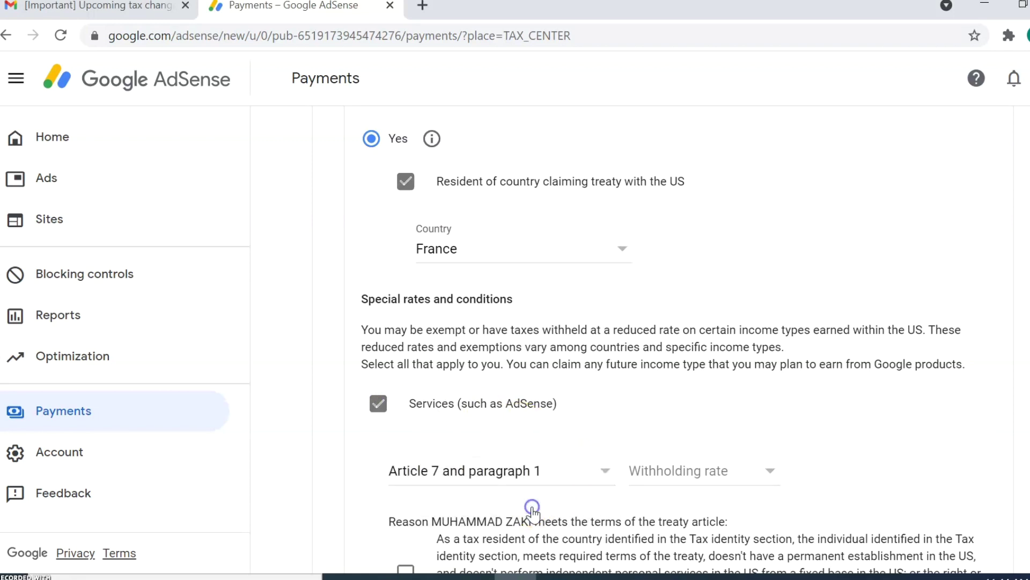
pyautogui.click(772, 472)
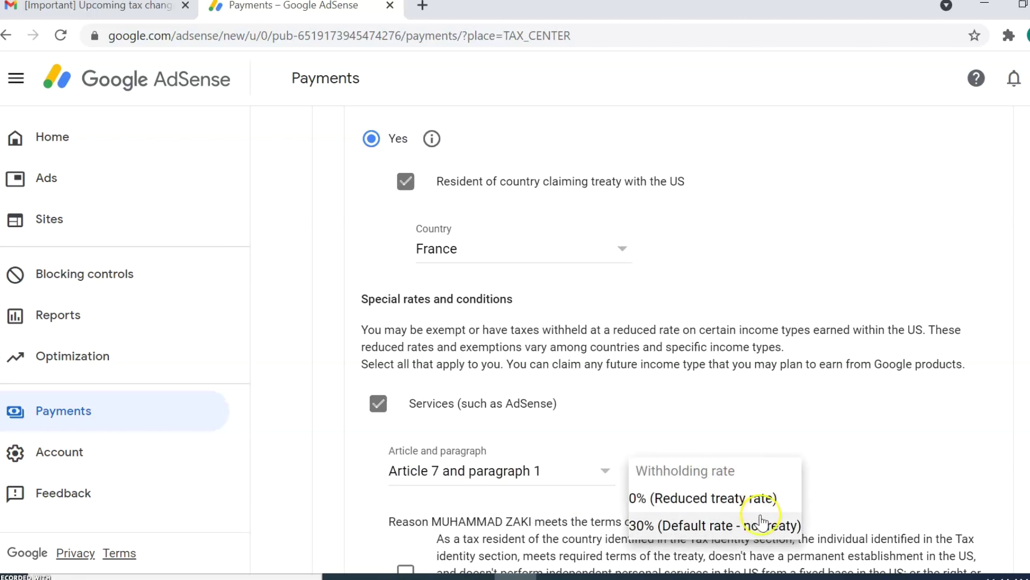
pyautogui.click(738, 498)
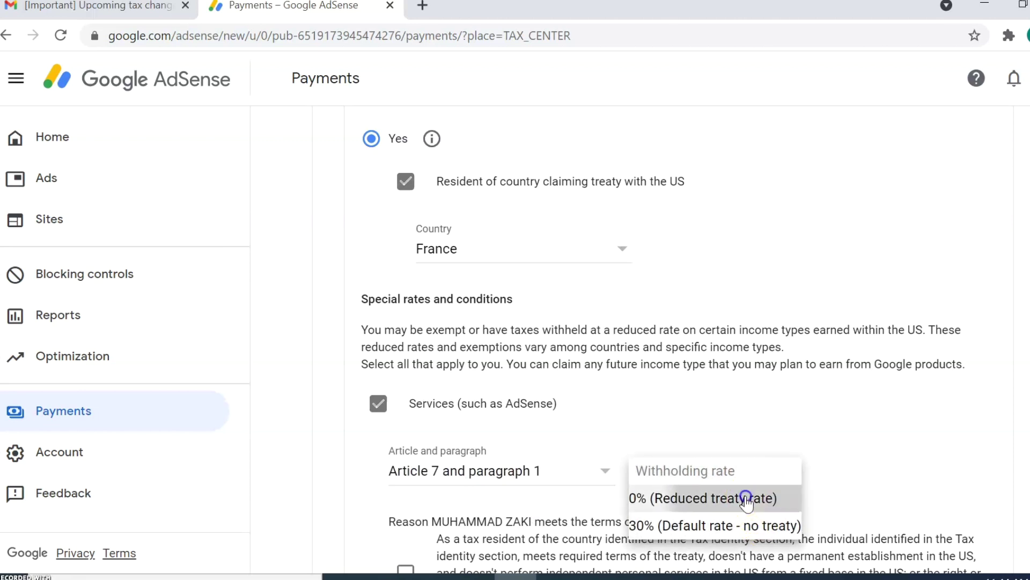
pyautogui.click(913, 391)
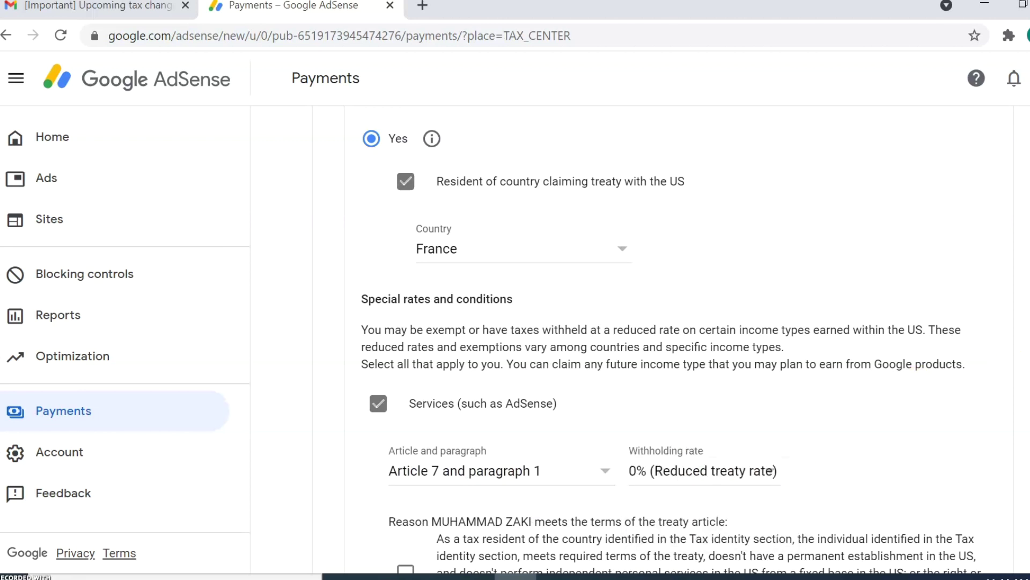
pyautogui.scroll(-3, 671, 338)
pyautogui.scroll(-2, 670, 338)
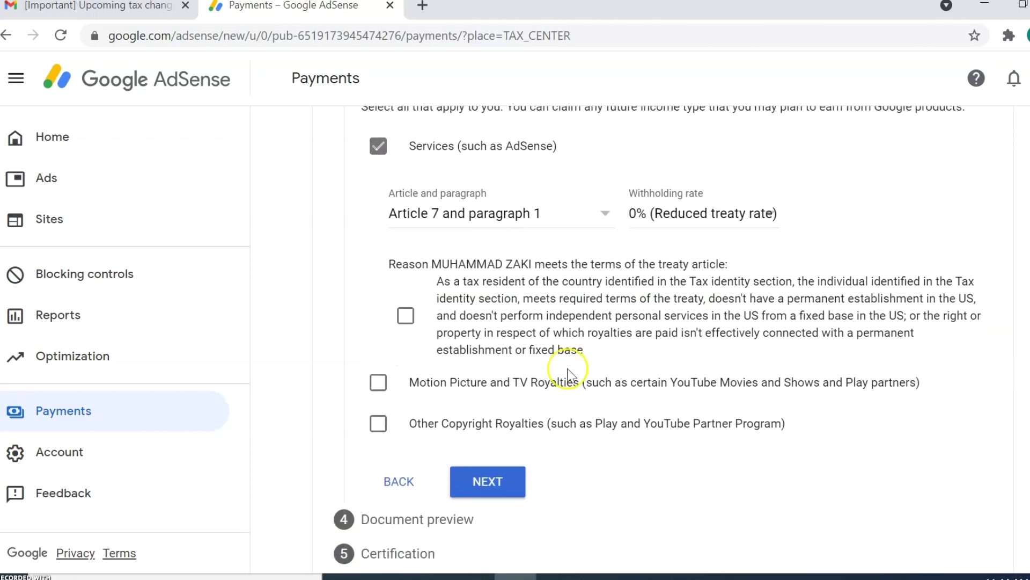
pyautogui.click(405, 316)
# - Claim Motion Picture and TV Royalties under Article 12 paragraph 1 at 0%, confirming the reason
pyautogui.click(379, 383)
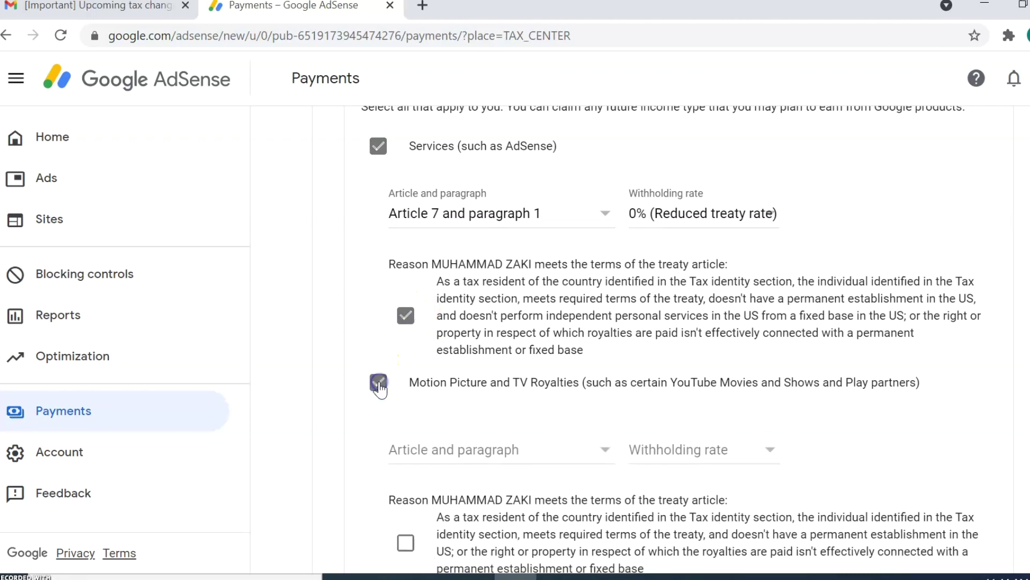
pyautogui.click(605, 449)
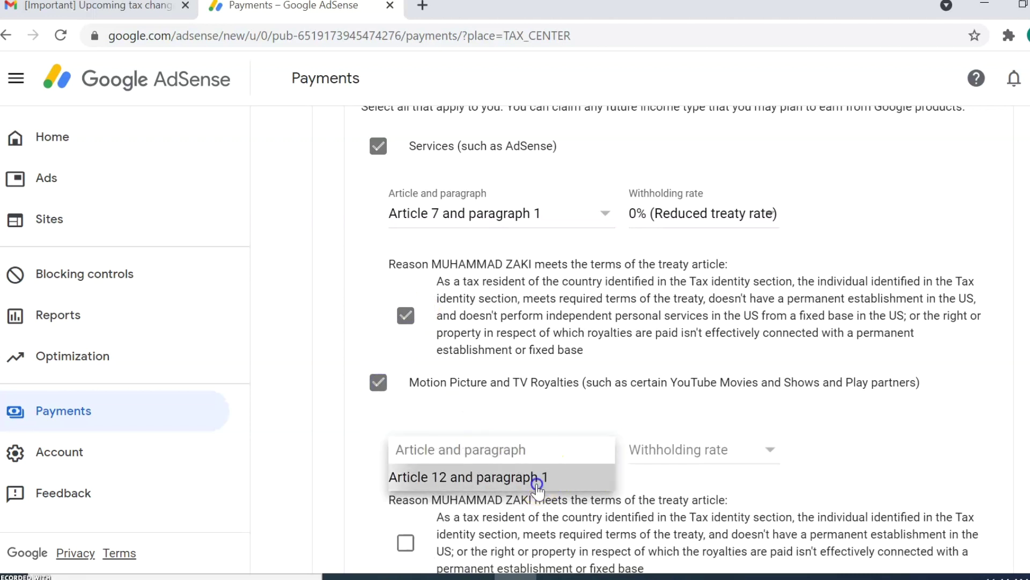
pyautogui.click(534, 479)
pyautogui.click(768, 450)
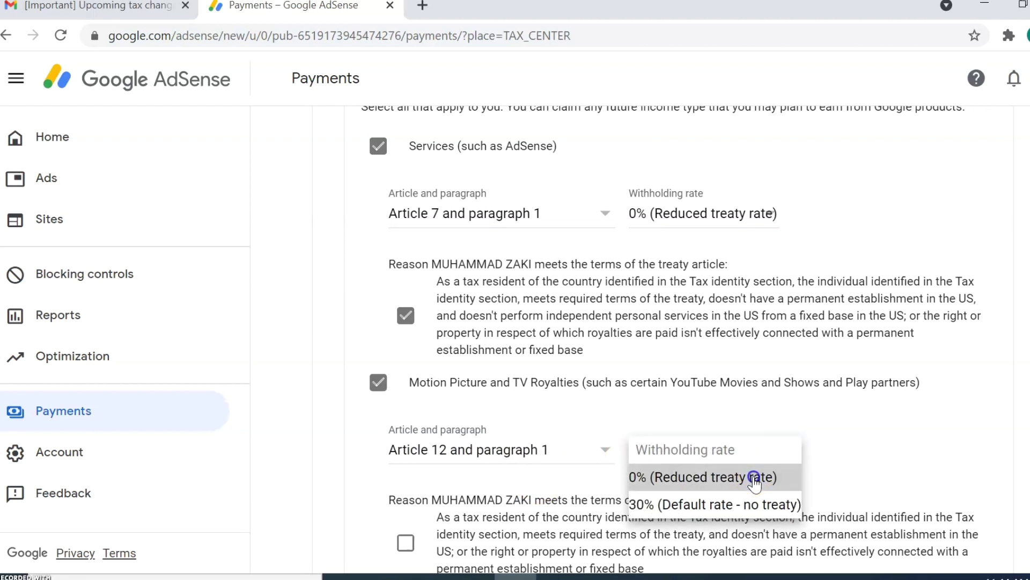
pyautogui.click(758, 477)
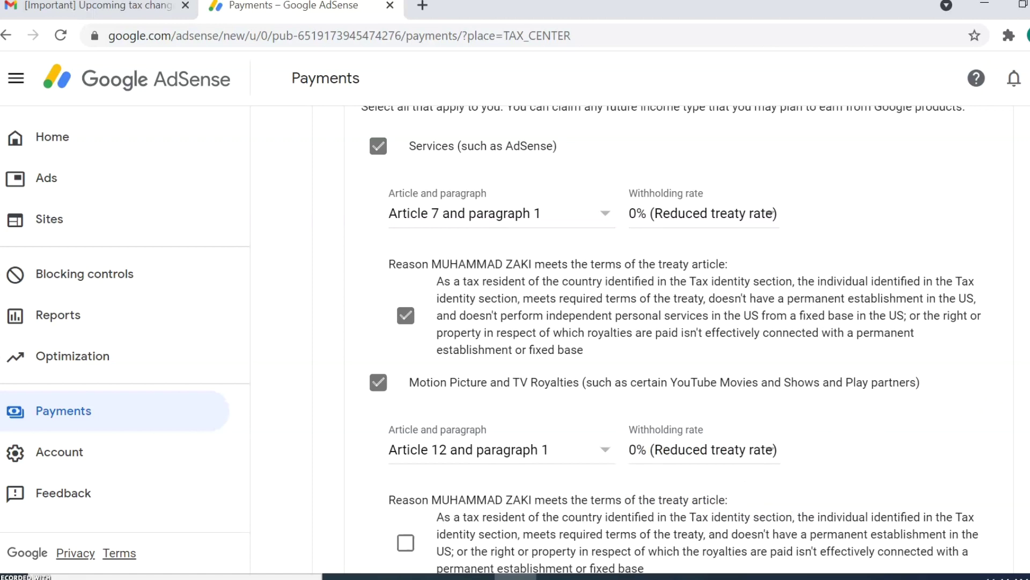
pyautogui.scroll(-1, 657, 338)
pyautogui.scroll(-2, 657, 338)
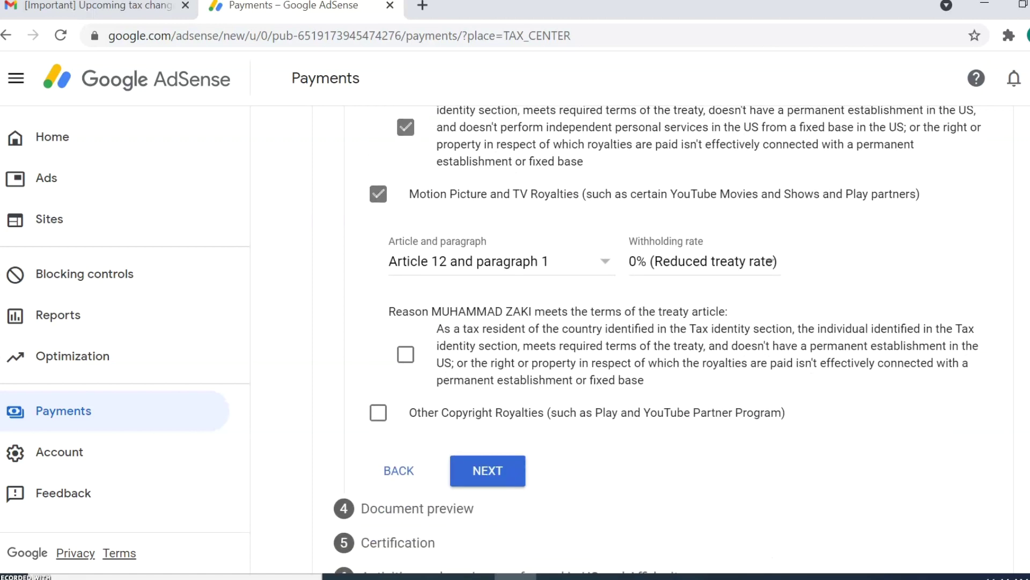
pyautogui.click(406, 358)
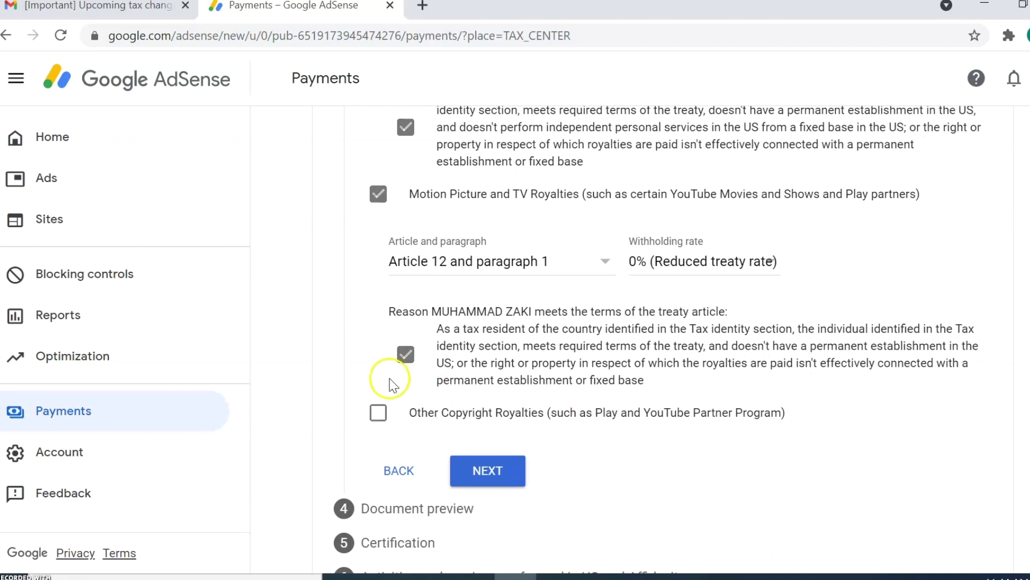
# - Add Other Copyright Royalties as a claimed income type and continue to document preview
pyautogui.click(379, 413)
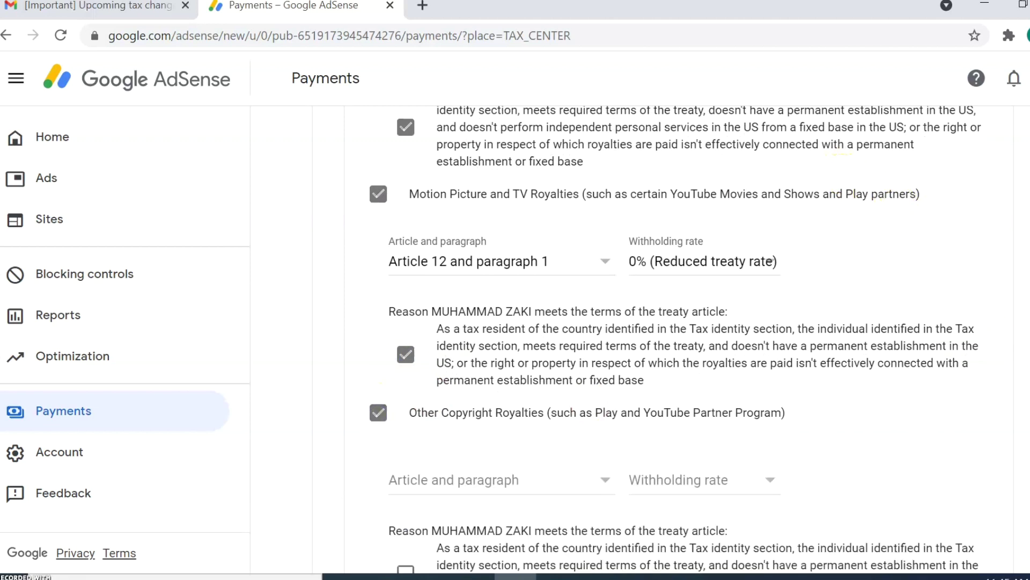
pyautogui.scroll(-1, 677, 343)
pyautogui.scroll(-3, 676, 344)
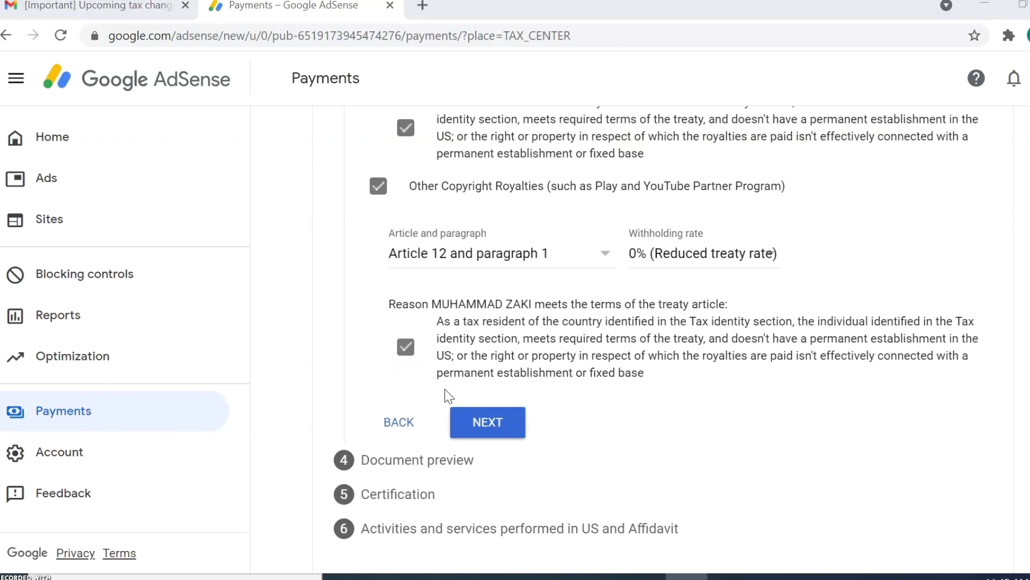
pyautogui.click(499, 423)
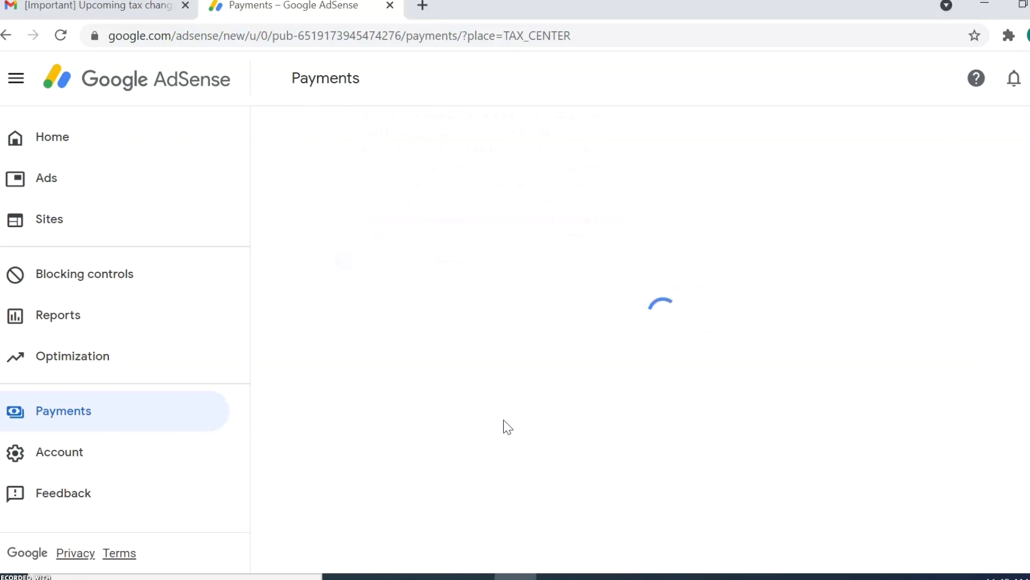
# - Tick the 'I confirm that I have reviewed' box for the four documents and proceed to Certification
pyautogui.click(548, 369)
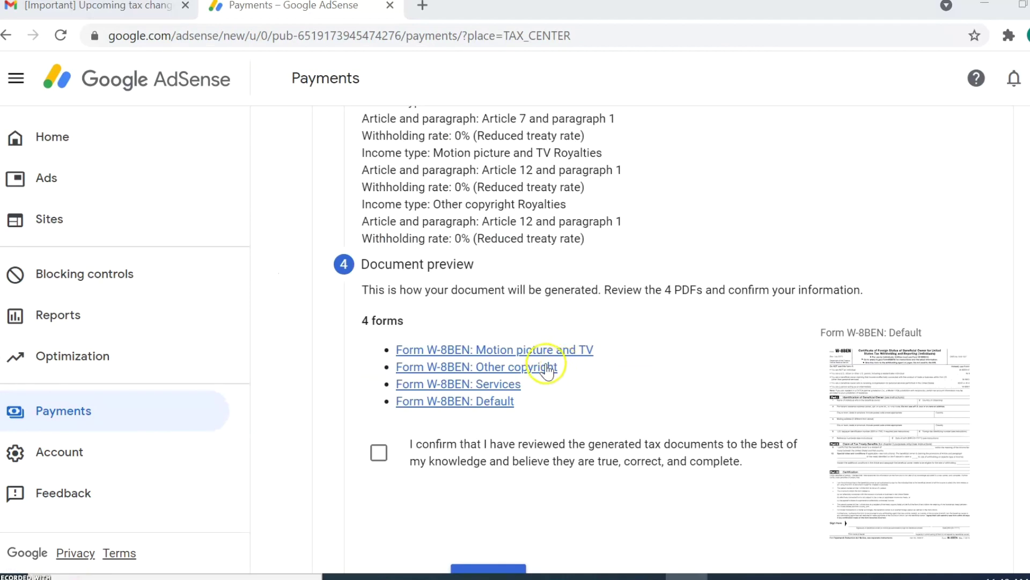
pyautogui.click(378, 456)
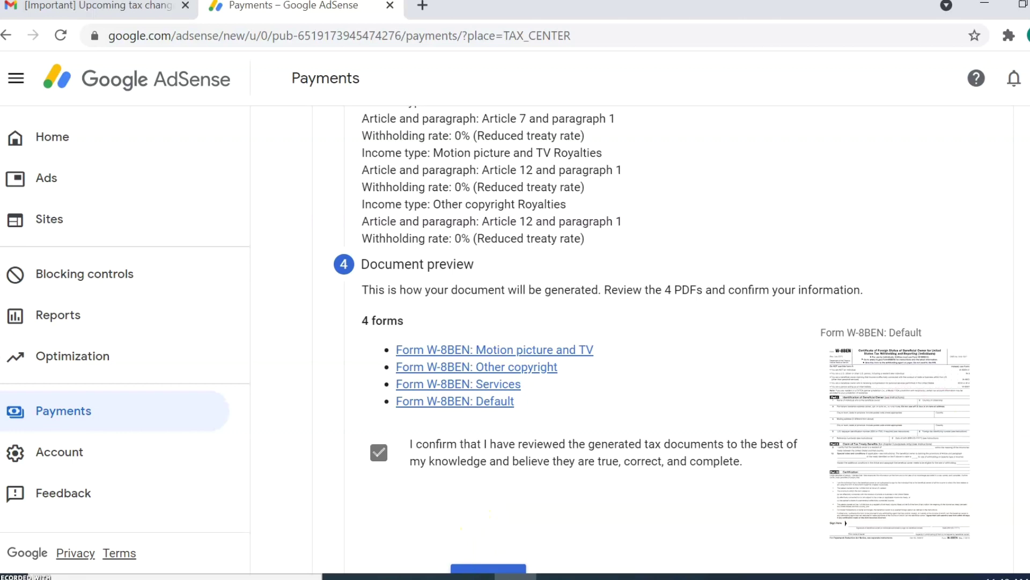
pyautogui.scroll(-2, 652, 338)
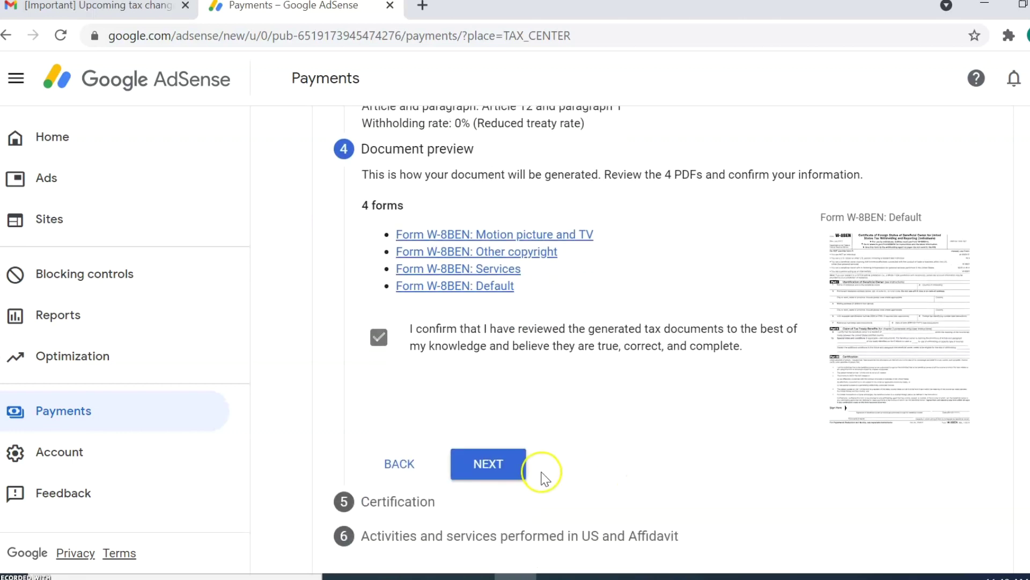
pyautogui.click(509, 474)
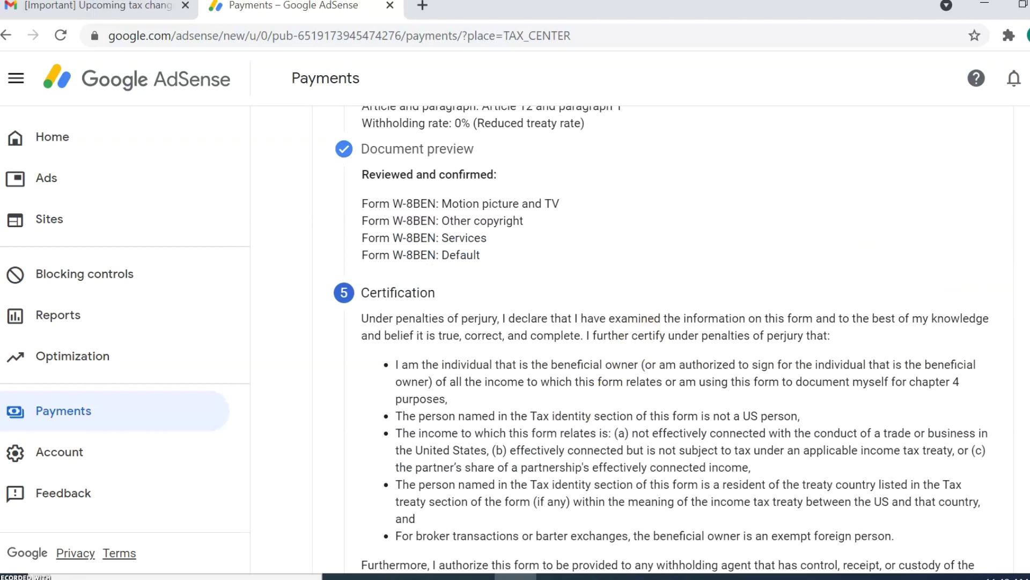
pyautogui.scroll(-5, 676, 338)
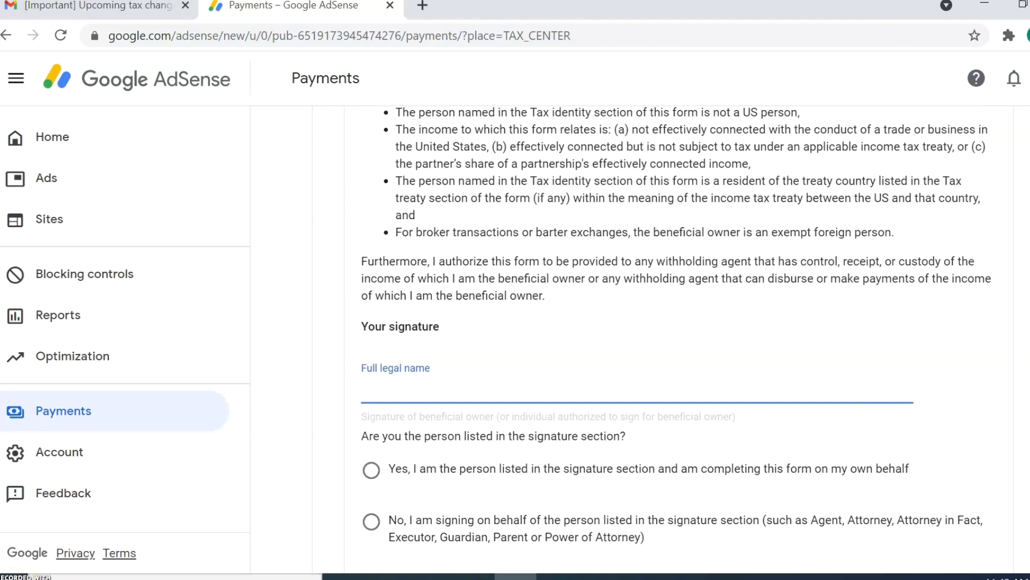
pyautogui.click(394, 393)
pyautogui.write('Mar')
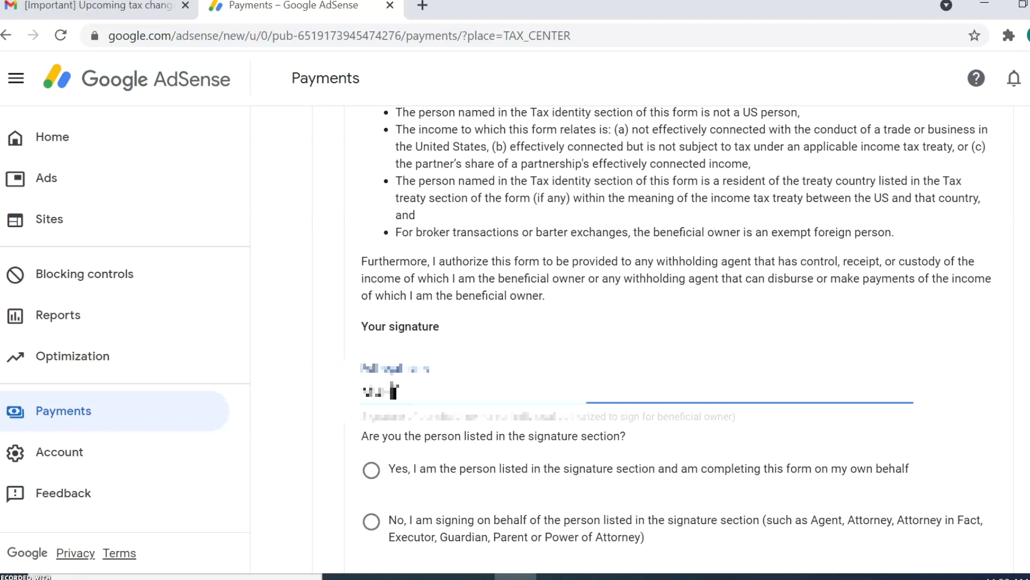
pyautogui.write('am Al')
pyautogui.write(' Kh')
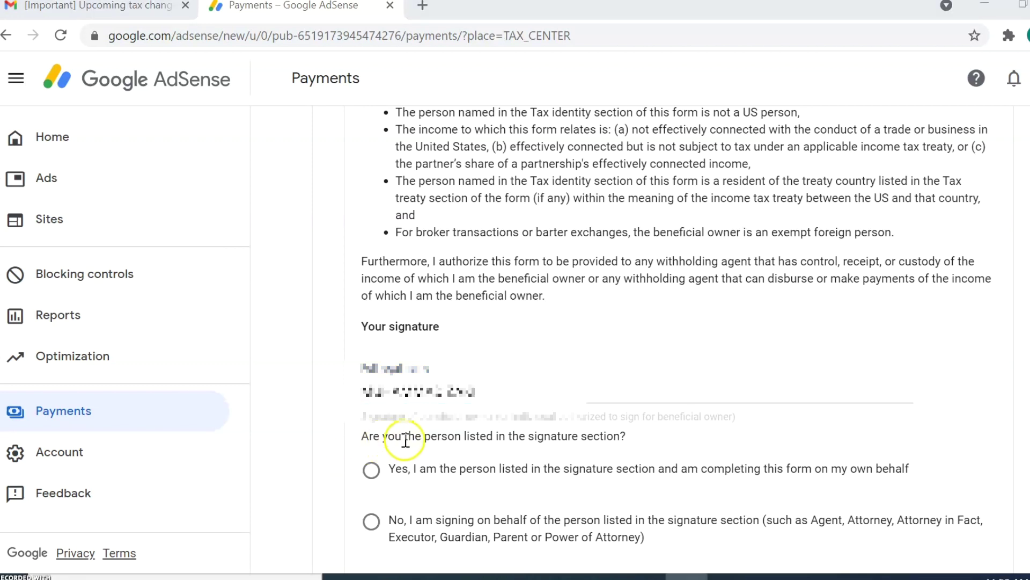
pyautogui.click(560, 439)
pyautogui.click(371, 470)
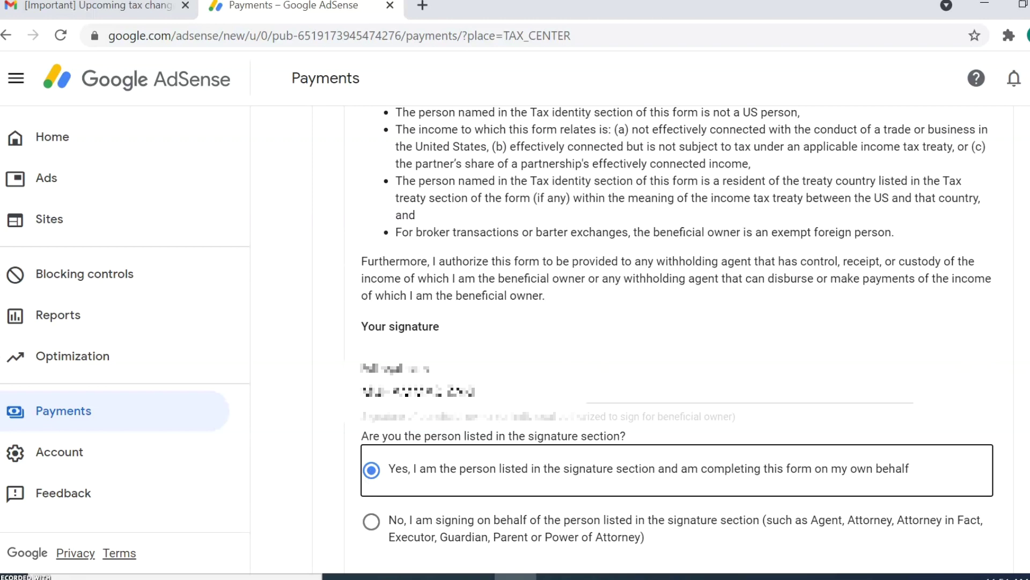
pyautogui.scroll(-2, 676, 338)
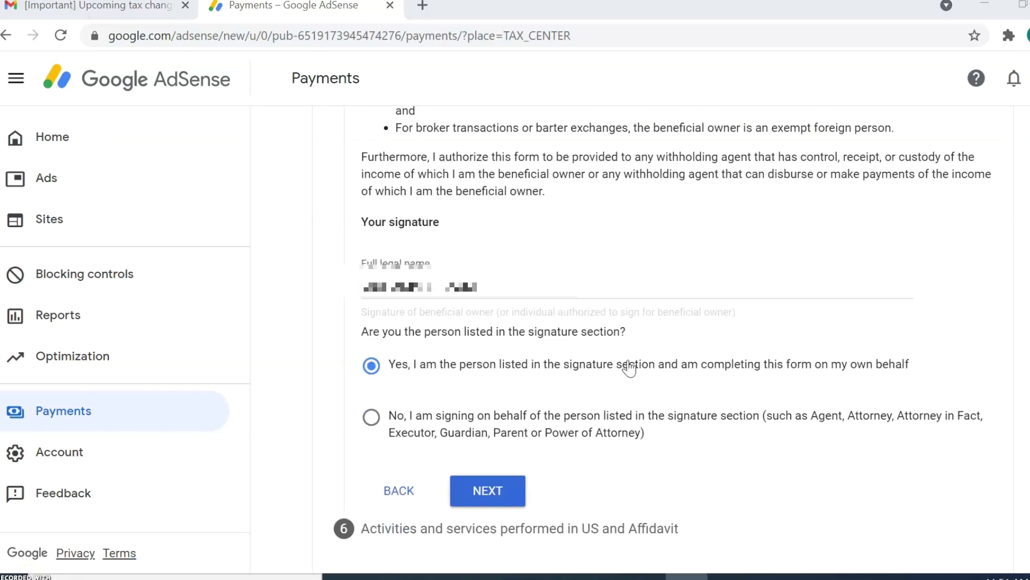
pyautogui.click(483, 489)
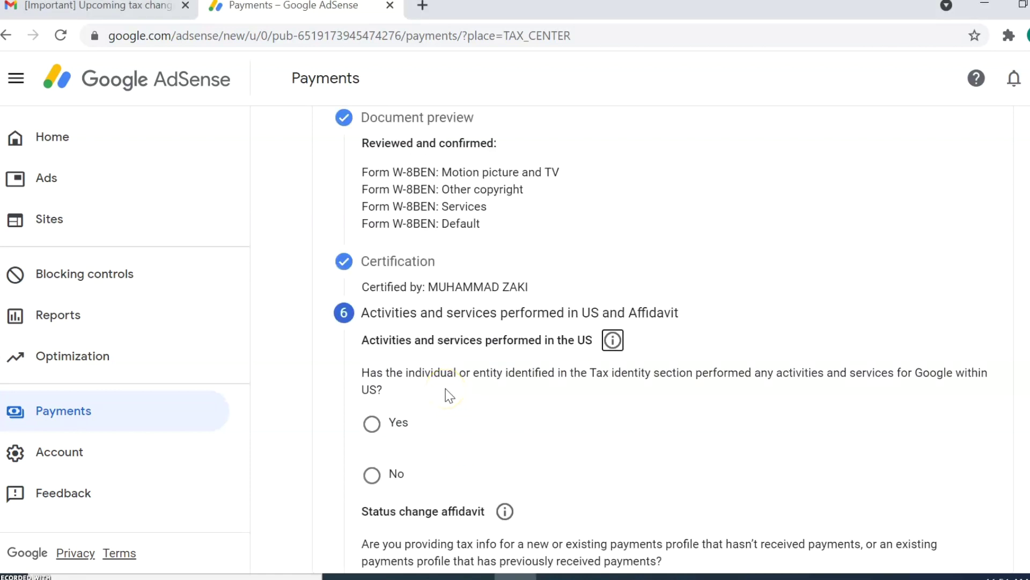
# - Answer No to US activities, certify services outside the US, and pick the no-previous-payments affidavit
pyautogui.click(371, 475)
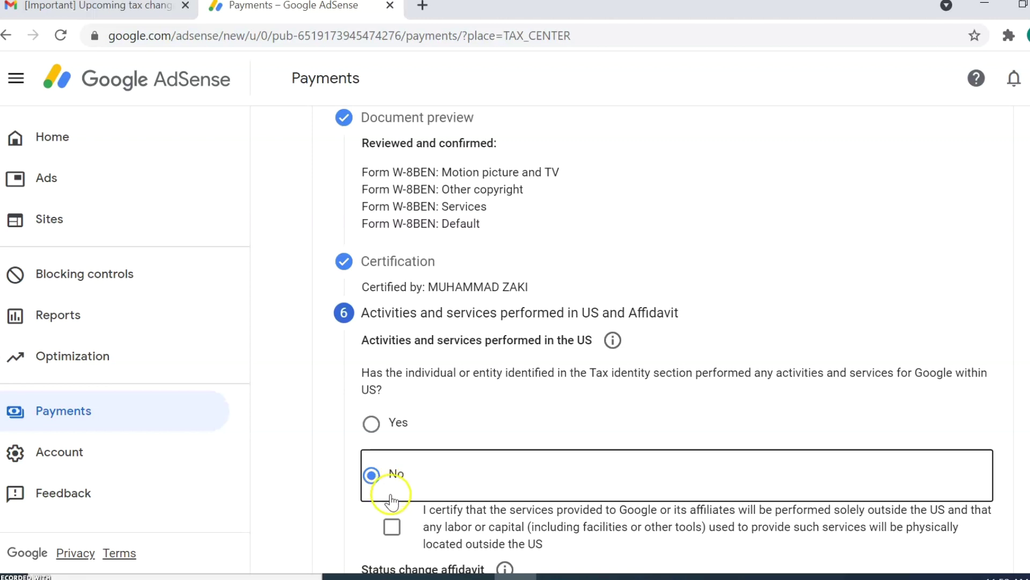
pyautogui.click(391, 528)
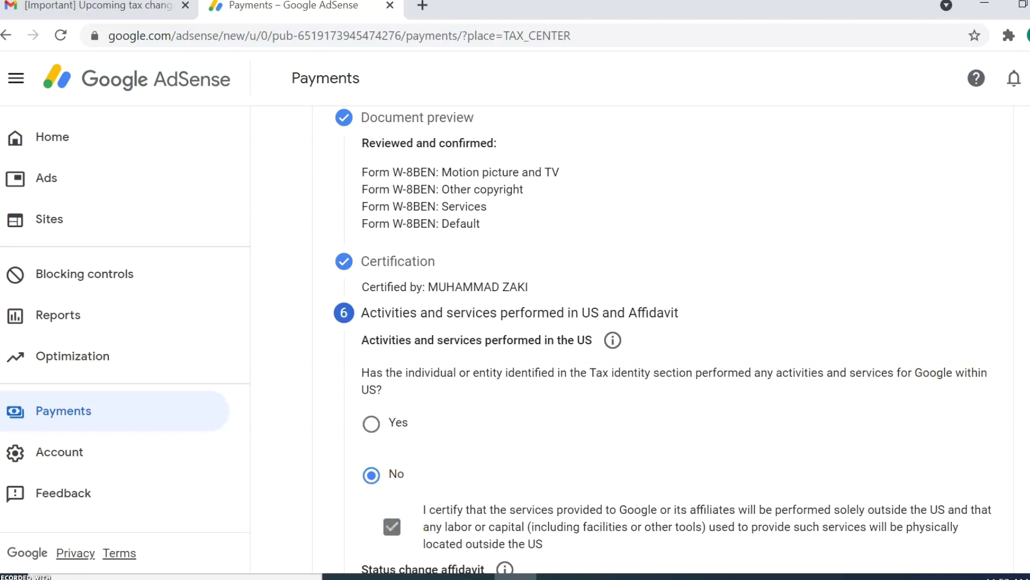
pyautogui.scroll(-2, 663, 339)
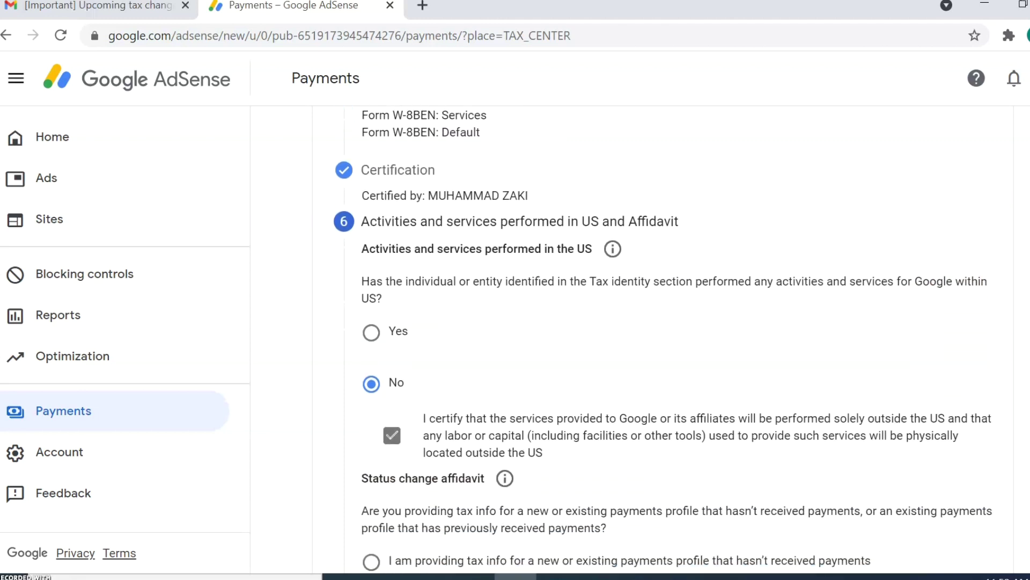
pyautogui.scroll(-1, 664, 340)
pyautogui.scroll(-1, 663, 339)
pyautogui.scroll(-1, 373, 412)
pyautogui.scroll(-1, 373, 413)
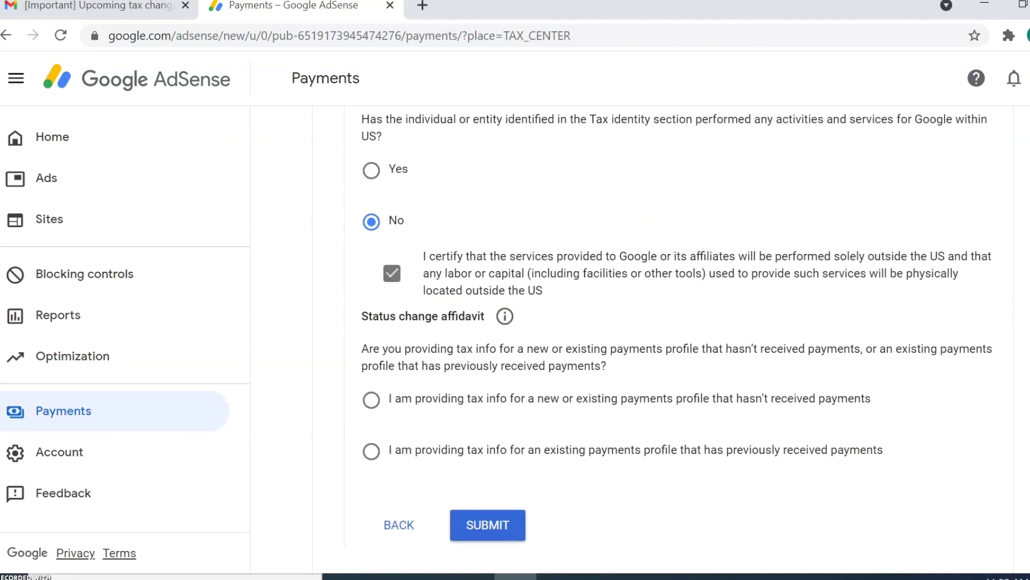
pyautogui.click(372, 410)
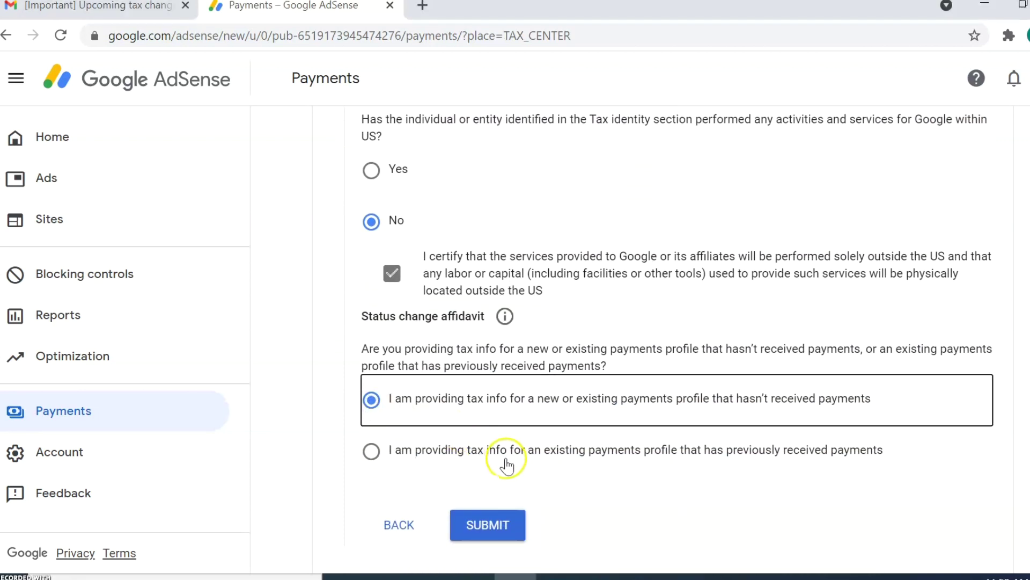